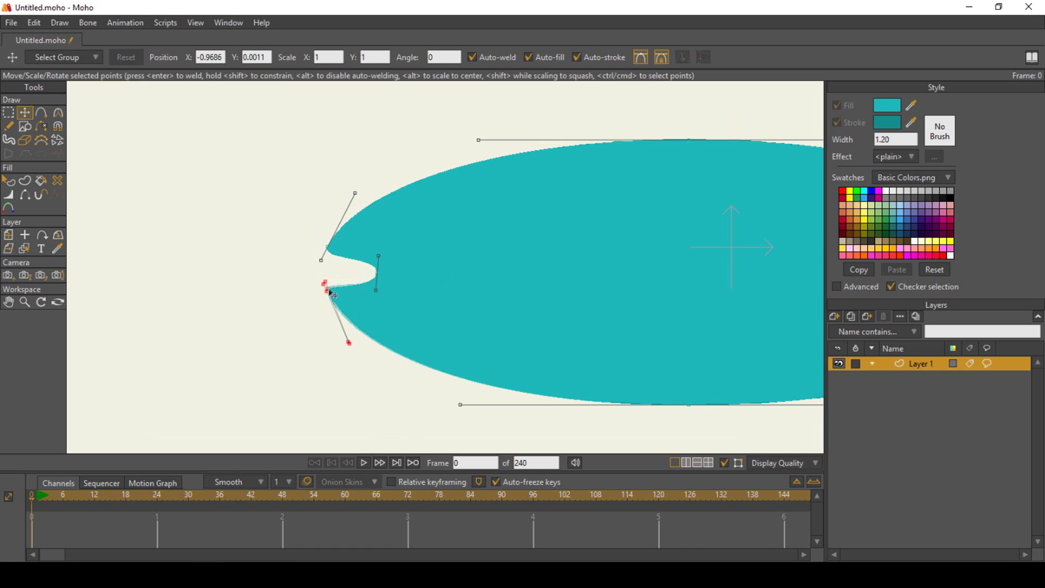
Narrow the mouth notch, and draw a curved gill line from the upper to the lower body outline behind the head
{"action": "left_click_drag", "start_coordinate": [379, 256], "coordinate": [357, 261]}
{"action": "left_click", "coordinate": [46, 118]}
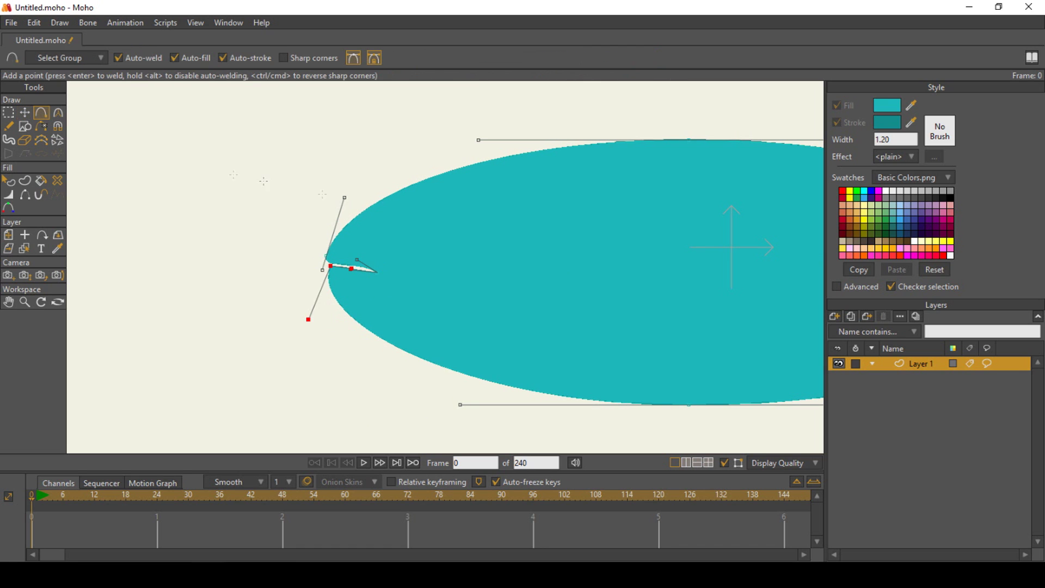
{"action": "left_click_drag", "start_coordinate": [459, 170], "coordinate": [457, 321]}
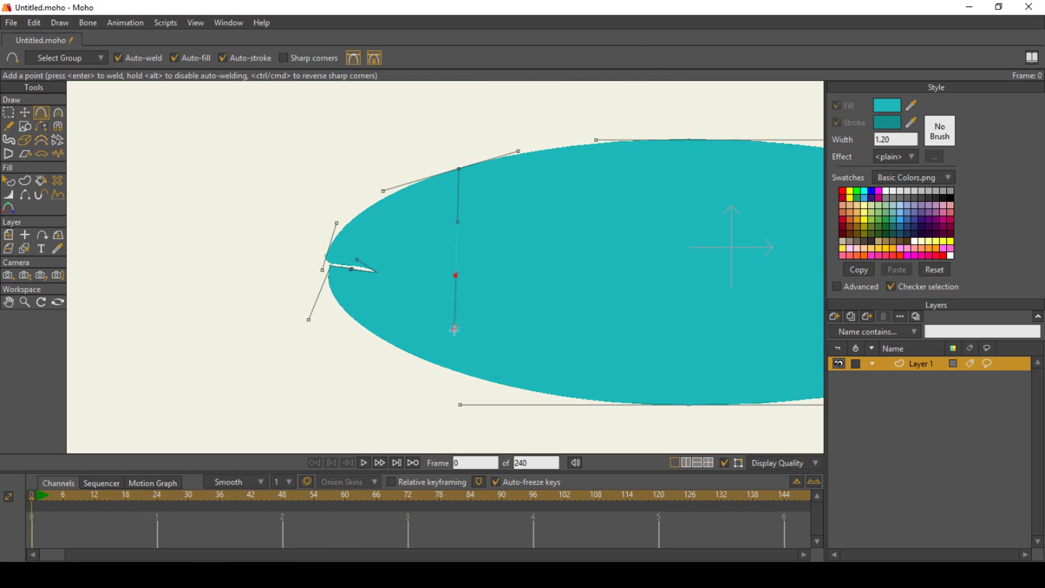
{"action": "left_click_drag", "start_coordinate": [449, 368], "coordinate": [450, 368]}
{"action": "left_click_drag", "start_coordinate": [455, 269], "coordinate": [464, 268]}
{"action": "key", "text": "t"}
{"action": "left_click_drag", "start_coordinate": [457, 201], "coordinate": [481, 205]}
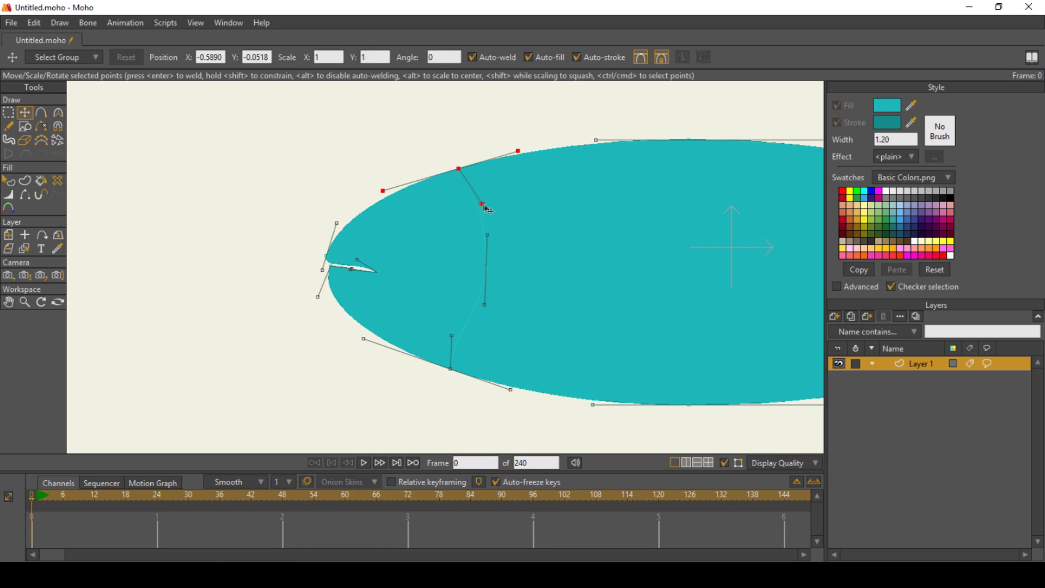
Create a shape from the head points in front of the gill line and fill it with a darker teal
{"action": "key", "text": "g"}
{"action": "left_click_drag", "start_coordinate": [248, 135], "coordinate": [502, 385]}
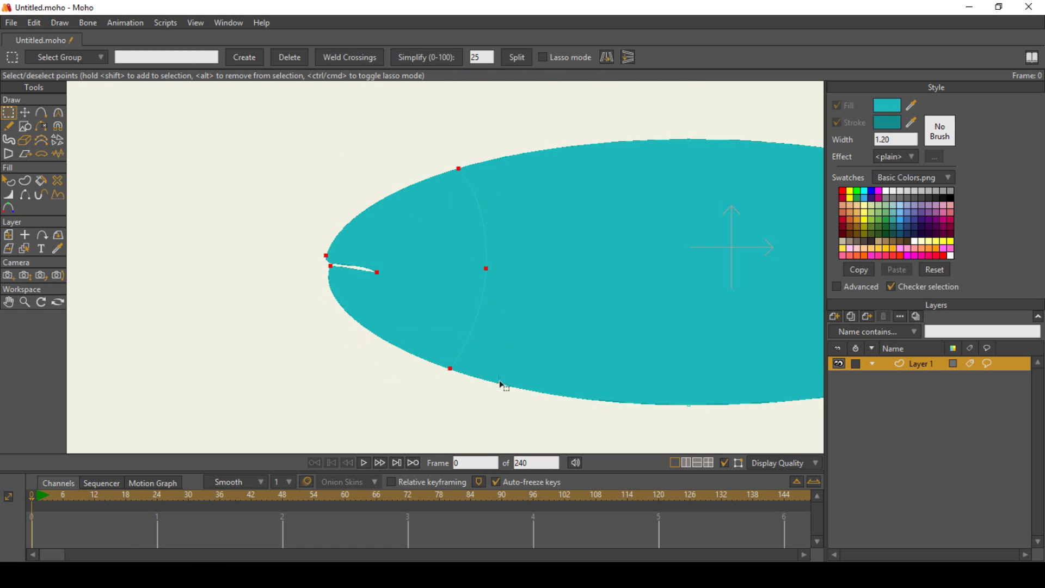
{"action": "left_click", "coordinate": [25, 182]}
{"action": "left_click", "coordinate": [884, 106]}
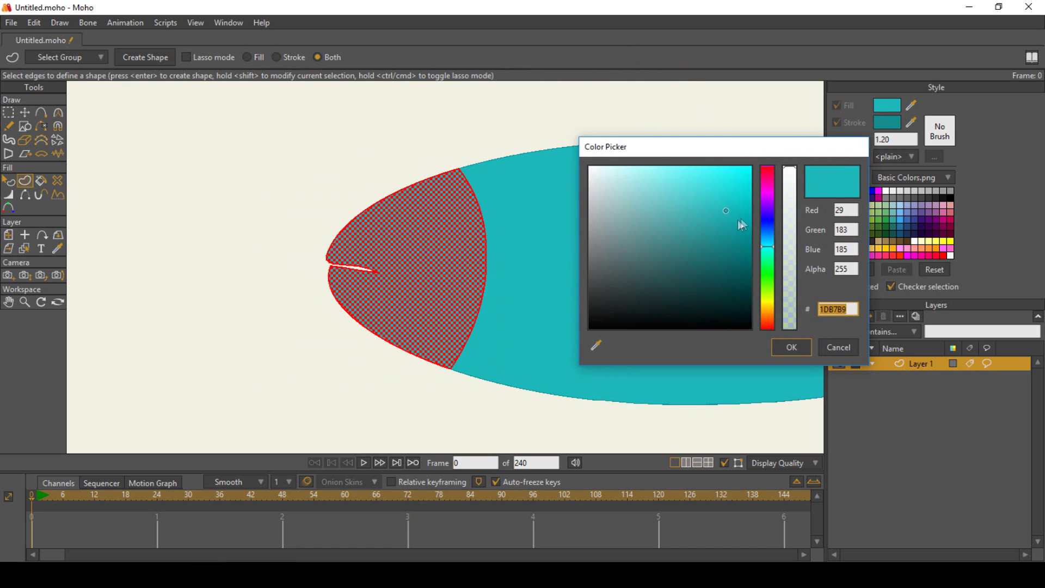
{"action": "left_click", "coordinate": [790, 347]}
{"action": "left_click", "coordinate": [136, 58]}
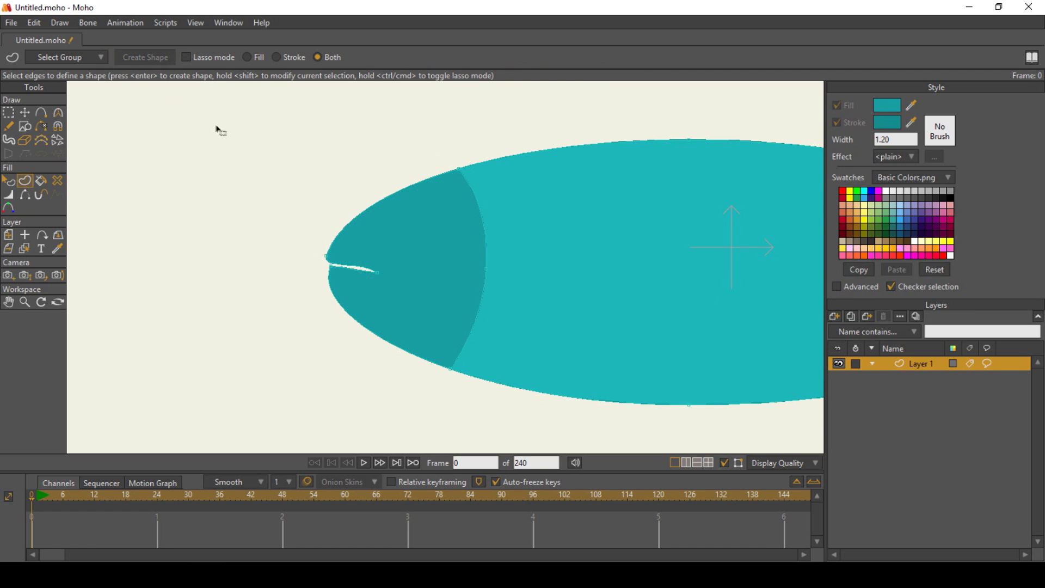
Shorten the rear curve handles of the body's topmost and bottommost points to taper the body towards the tail
{"action": "key", "text": "g"}
{"action": "left_click_drag", "start_coordinate": [474, 431], "coordinate": [475, 431]}
{"action": "key", "text": "t"}
{"action": "left_click_drag", "start_coordinate": [448, 275], "coordinate": [404, 275]}
{"action": "left_click_drag", "start_coordinate": [694, 154], "coordinate": [525, 149]}
{"action": "left_click_drag", "start_coordinate": [694, 422], "coordinate": [532, 411]}
Add a point on both the upper and lower outline near the tail and pull them inward to narrow the tail base
{"action": "key", "text": "a"}
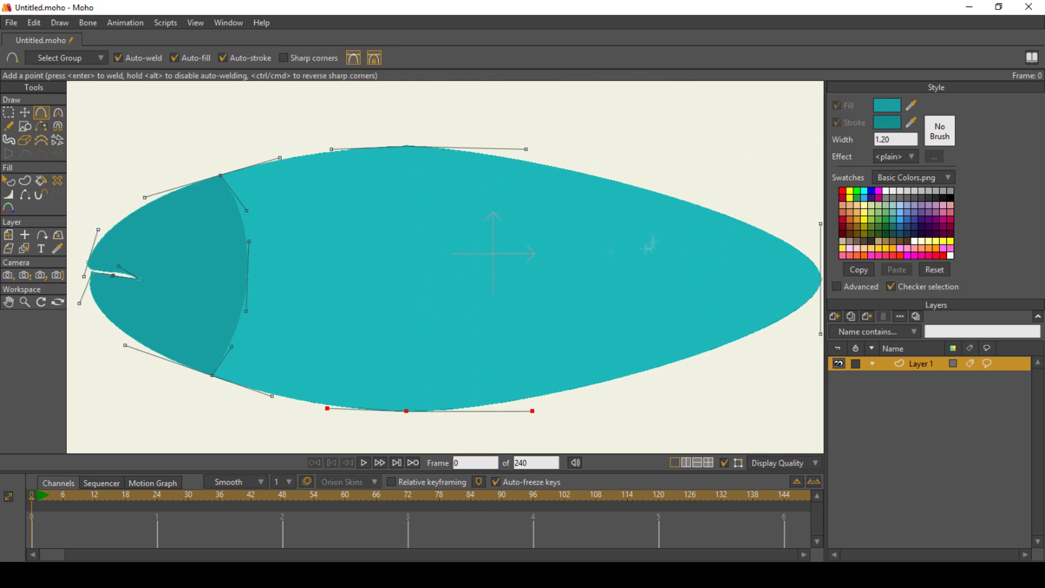
{"action": "left_click", "coordinate": [648, 193]}
{"action": "left_click", "coordinate": [651, 367]}
{"action": "key", "text": "t"}
{"action": "left_click_drag", "start_coordinate": [650, 192], "coordinate": [660, 232]}
{"action": "left_click_drag", "start_coordinate": [651, 366], "coordinate": [664, 306]}
Pull up the upper tail tip, add points on the rear edge and bend it inward to form a forked tail fin
{"action": "left_click_drag", "start_coordinate": [677, 275], "coordinate": [671, 191]}
{"action": "key", "text": "a"}
{"action": "left_click_drag", "start_coordinate": [639, 268], "coordinate": [662, 339]}
{"action": "left_click_drag", "start_coordinate": [695, 267], "coordinate": [641, 270]}
{"action": "key", "text": "t"}
{"action": "left_click_drag", "start_coordinate": [692, 322], "coordinate": [662, 314]}
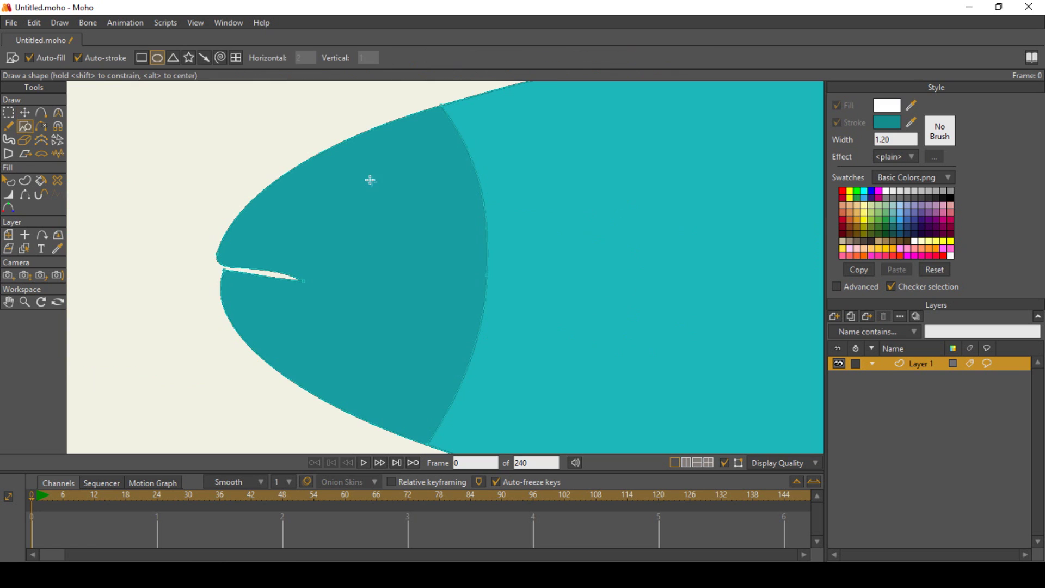
Draw a white circular eye on the head with a smaller circle inside it, and fill the inner circle black
{"action": "mouse_move", "coordinate": [369, 177]}
{"action": "left_mouse_down"}
{"action": "mouse_move", "coordinate": [420, 223]}
{"action": "mouse_move", "coordinate": [409, 227]}
{"action": "mouse_move", "coordinate": [383, 201]}
{"action": "mouse_move", "coordinate": [389, 209]}
{"action": "left_mouse_up"}
{"action": "key", "text": "t"}
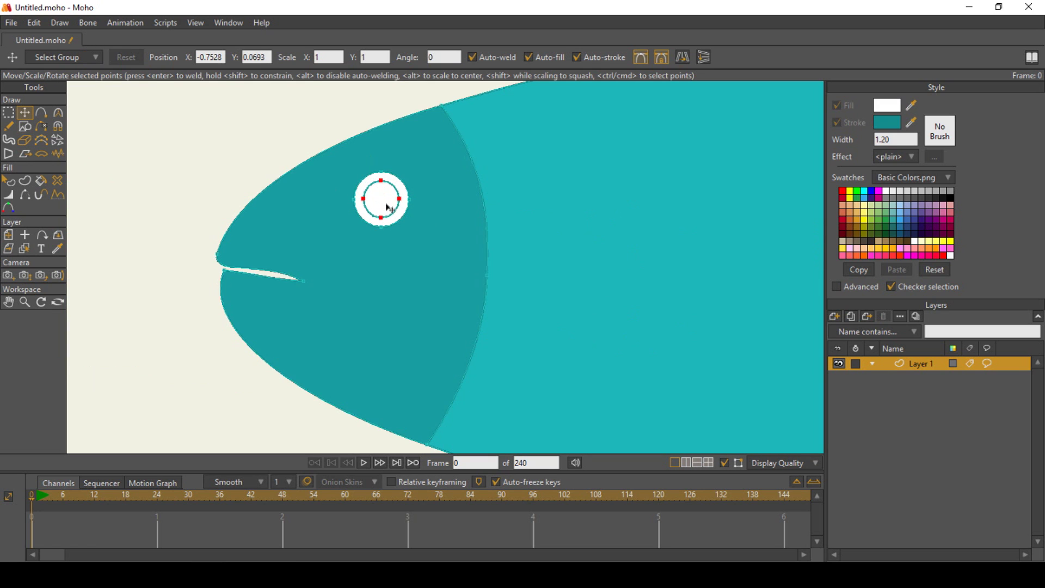
{"action": "key", "text": "q"}
{"action": "left_click", "coordinate": [386, 205]}
{"action": "left_click", "coordinate": [950, 198]}
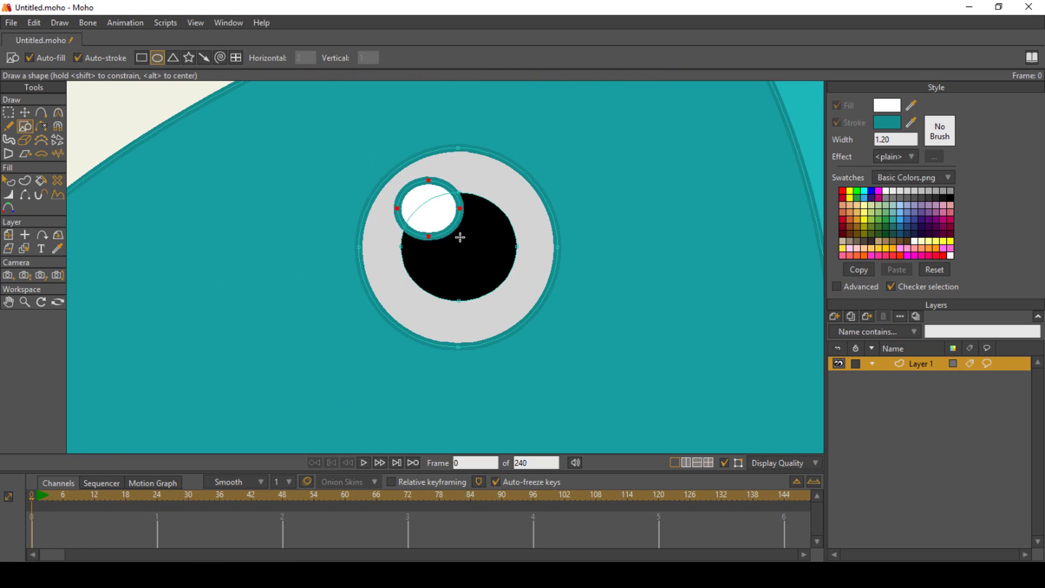
Remove the stroke from the eye's white highlight circle and set its fill alpha to 133
{"action": "key", "text": "q"}
{"action": "left_click", "coordinate": [837, 122]}
{"action": "left_click", "coordinate": [886, 105]}
{"action": "left_click", "coordinate": [792, 246]}
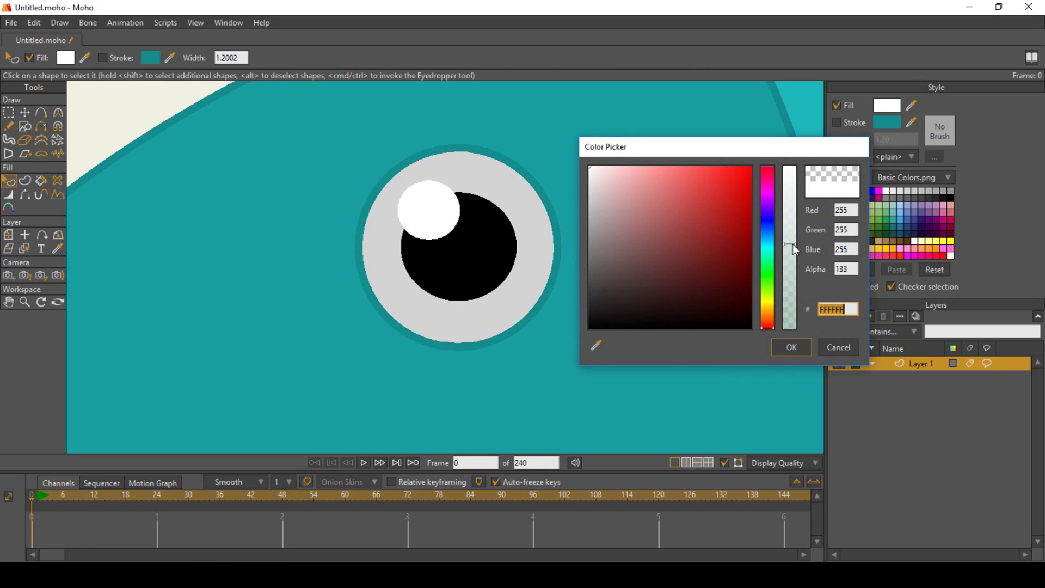
{"action": "left_click", "coordinate": [791, 350]}
Draw a teal rectangle above the fish's back and move its corners into a slanted dorsal fin outline
{"action": "mouse_move", "coordinate": [357, 165]}
{"action": "left_mouse_down"}
{"action": "mouse_move", "coordinate": [501, 213]}
{"action": "mouse_move", "coordinate": [485, 214]}
{"action": "left_mouse_up"}
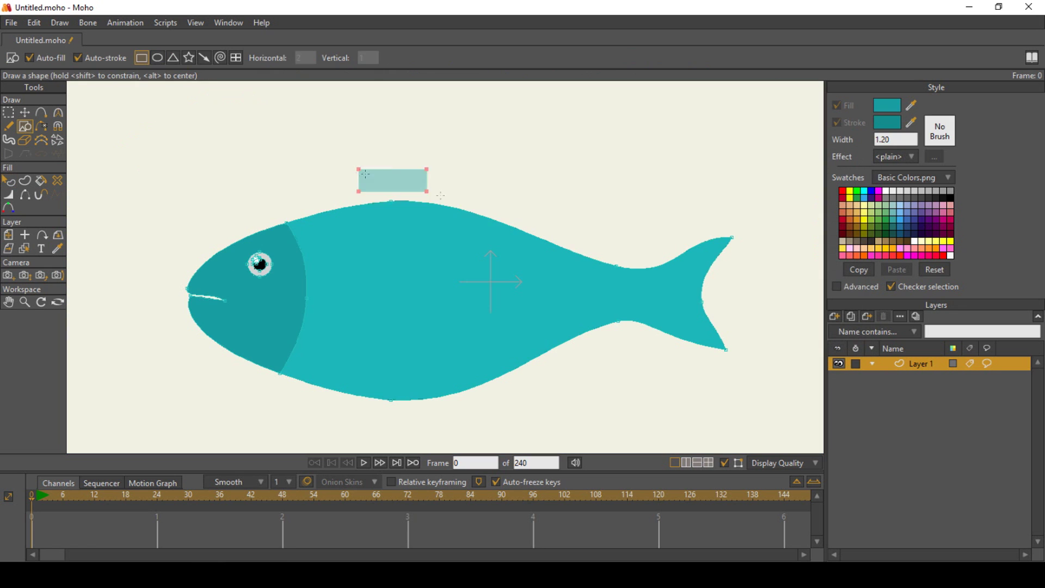
{"action": "key", "text": "t"}
{"action": "left_click", "coordinate": [502, 214]}
{"action": "left_click_drag", "start_coordinate": [359, 212], "coordinate": [354, 214]}
{"action": "left_click_drag", "start_coordinate": [359, 170], "coordinate": [525, 170]}
Curve the dorsal fin's edges and position the fin so it overlaps the upper edge of the body
{"action": "key", "text": "c"}
{"action": "left_click_drag", "start_coordinate": [454, 178], "coordinate": [352, 179]}
{"action": "key", "text": "t"}
{"action": "mouse_move", "coordinate": [472, 198]}
{"action": "left_mouse_down"}
{"action": "mouse_move", "coordinate": [455, 203]}
{"action": "mouse_move", "coordinate": [465, 201]}
{"action": "left_mouse_up"}
{"action": "left_click_drag", "start_coordinate": [514, 209], "coordinate": [511, 222]}
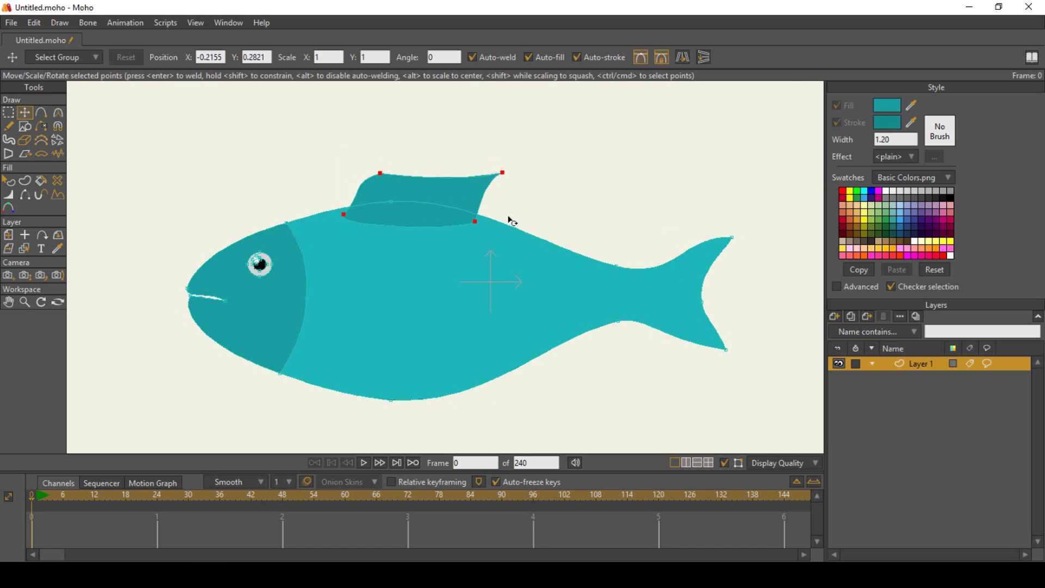
{"action": "left_click_drag", "start_coordinate": [457, 197], "coordinate": [460, 201]}
Send the dorsal fin shape behind the fish's body
{"action": "key", "text": "q"}
{"action": "left_click", "coordinate": [436, 195]}
{"action": "left_click", "coordinate": [60, 23]}
{"action": "left_click", "coordinate": [107, 175]}
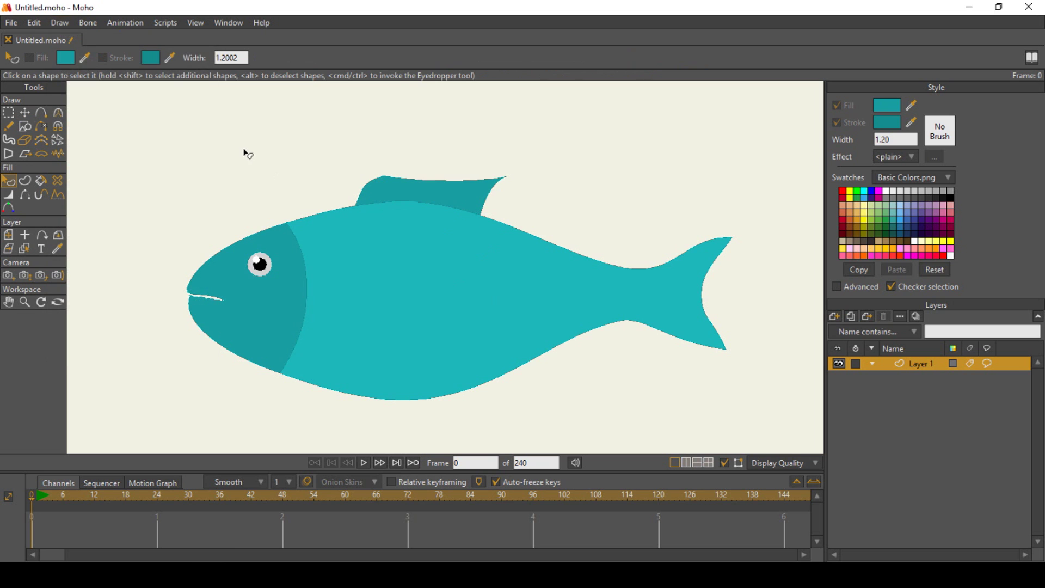
Draw a closed fin outline below the belly and adjust its curvature into a rounded fin
{"action": "key", "text": "a"}
{"action": "mouse_move", "coordinate": [427, 345]}
{"action": "left_mouse_down"}
{"action": "mouse_move", "coordinate": [486, 386]}
{"action": "mouse_move", "coordinate": [475, 396]}
{"action": "left_mouse_up"}
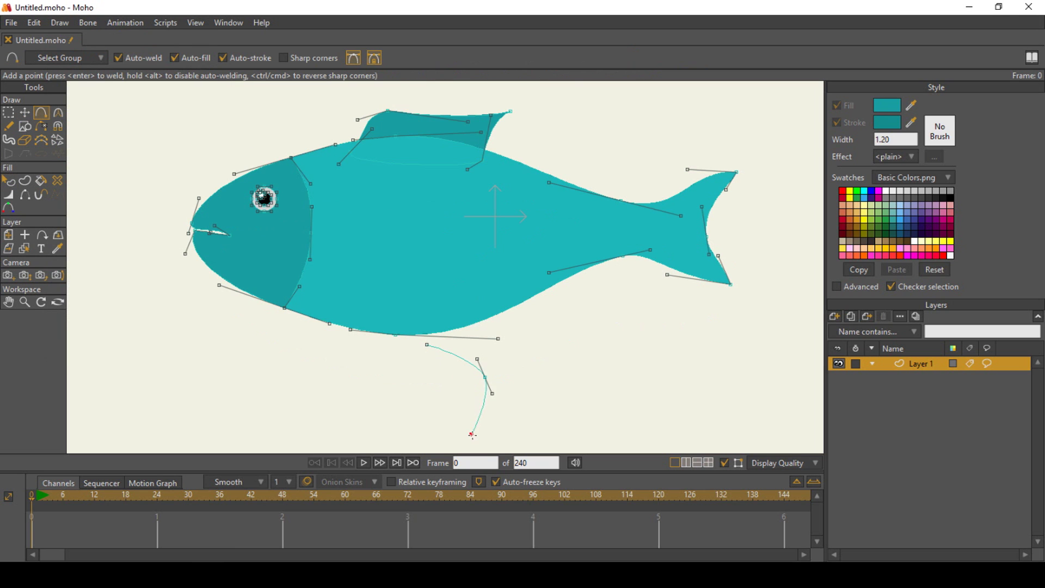
{"action": "left_click_drag", "start_coordinate": [426, 347], "coordinate": [427, 345]}
{"action": "key", "text": "c"}
{"action": "left_click_drag", "start_coordinate": [427, 347], "coordinate": [303, 350]}
Duplicate the belly fin and place a fin farther back beneath the body, near the tail
{"action": "key", "text": "t"}
{"action": "left_click_drag", "start_coordinate": [465, 421], "coordinate": [579, 303]}
{"action": "key", "text": "ctrl+c"}
{"action": "key", "text": "ctrl+v"}
Send the rear belly fin shape behind the fish's body
{"action": "key", "text": "q"}
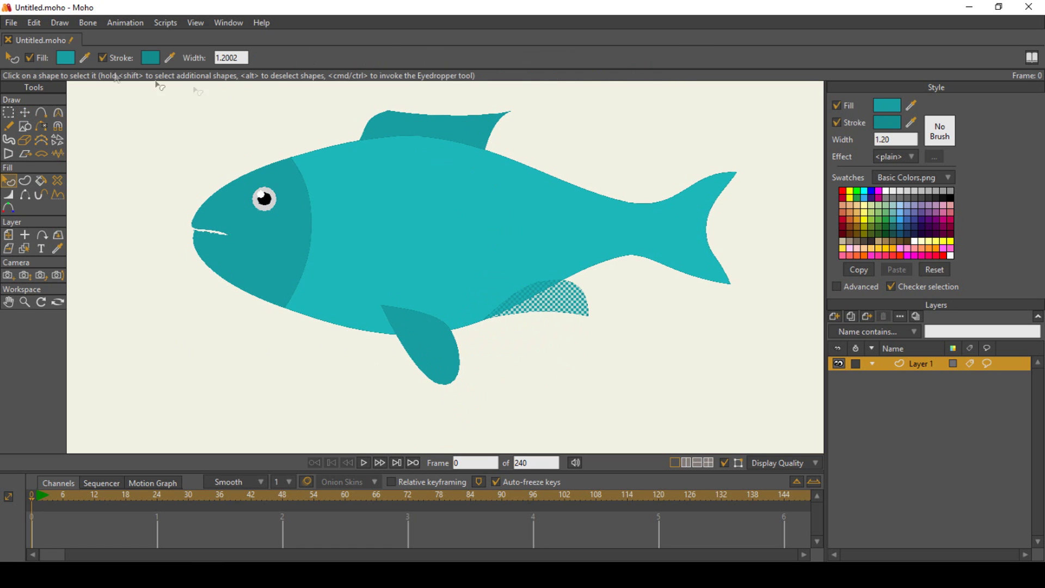
{"action": "left_click", "coordinate": [60, 22]}
{"action": "left_click", "coordinate": [119, 179]}
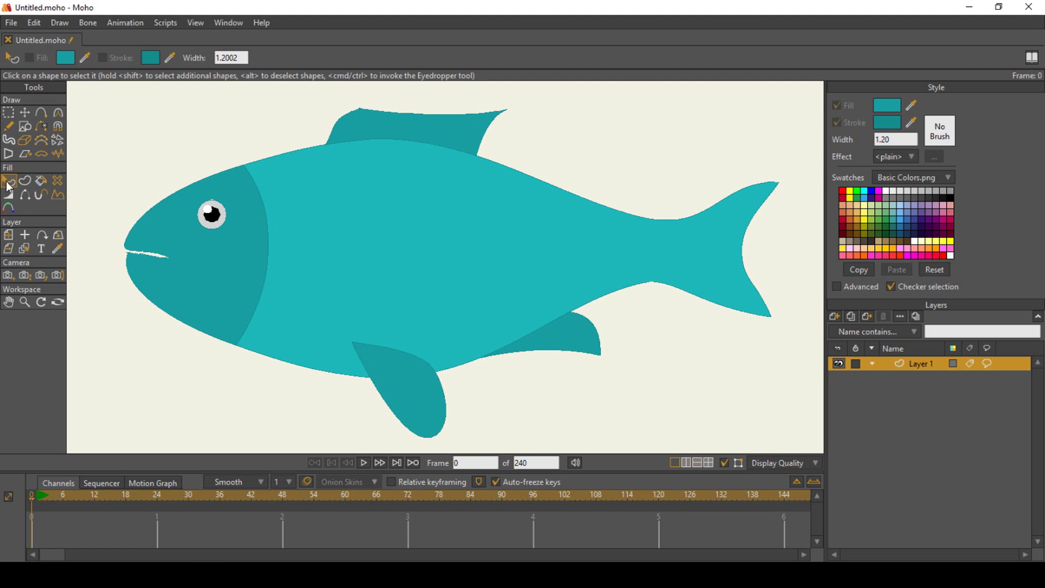
Apply the Shaded effect as the first fill effect of the body and head shapes
{"action": "left_click", "coordinate": [439, 256]}
{"action": "left_click", "coordinate": [233, 269], "text": "shift"}
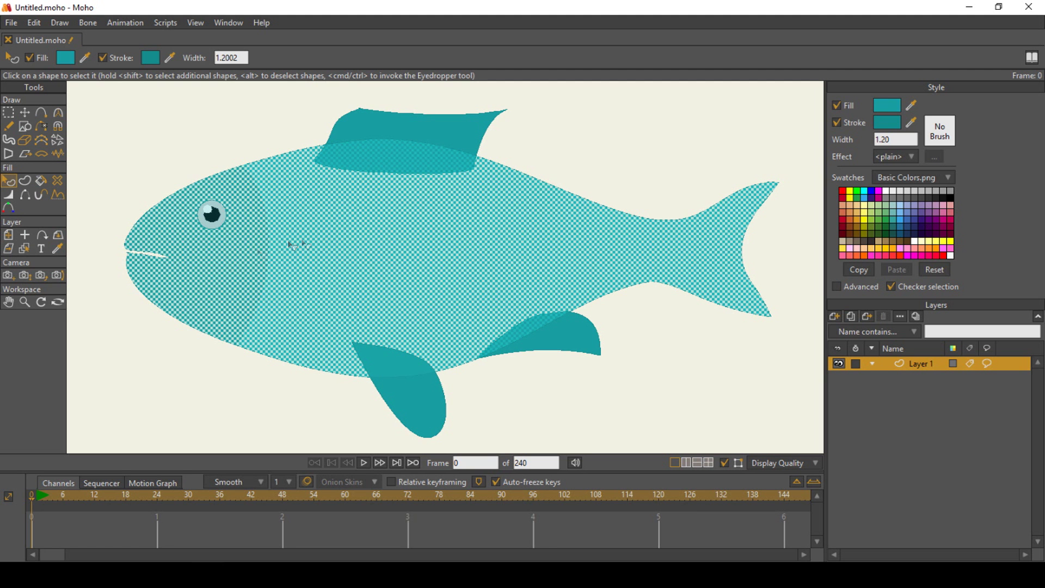
{"action": "left_click", "coordinate": [837, 286]}
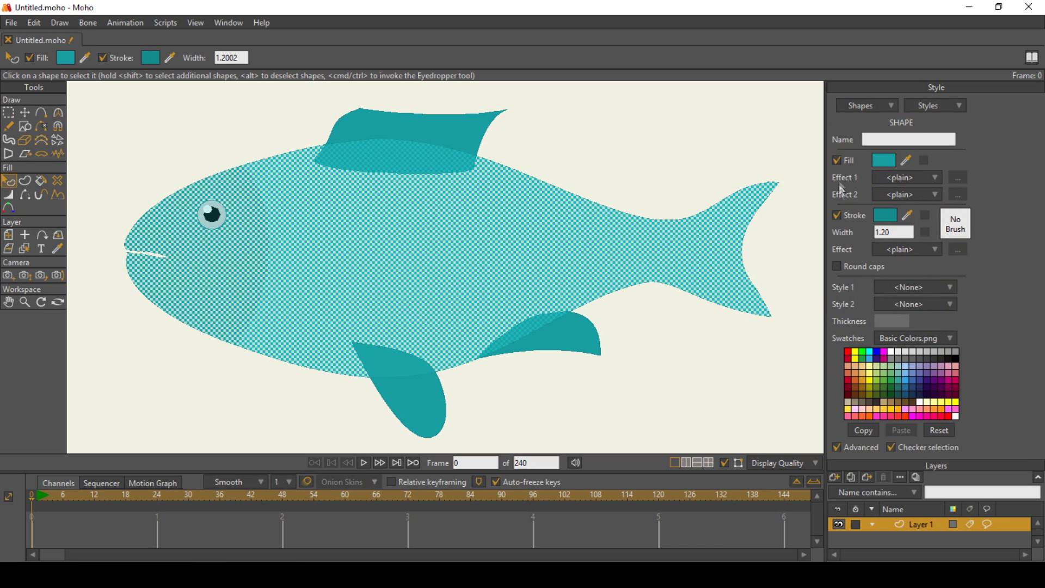
{"action": "left_click", "coordinate": [940, 178]}
{"action": "left_click", "coordinate": [945, 216]}
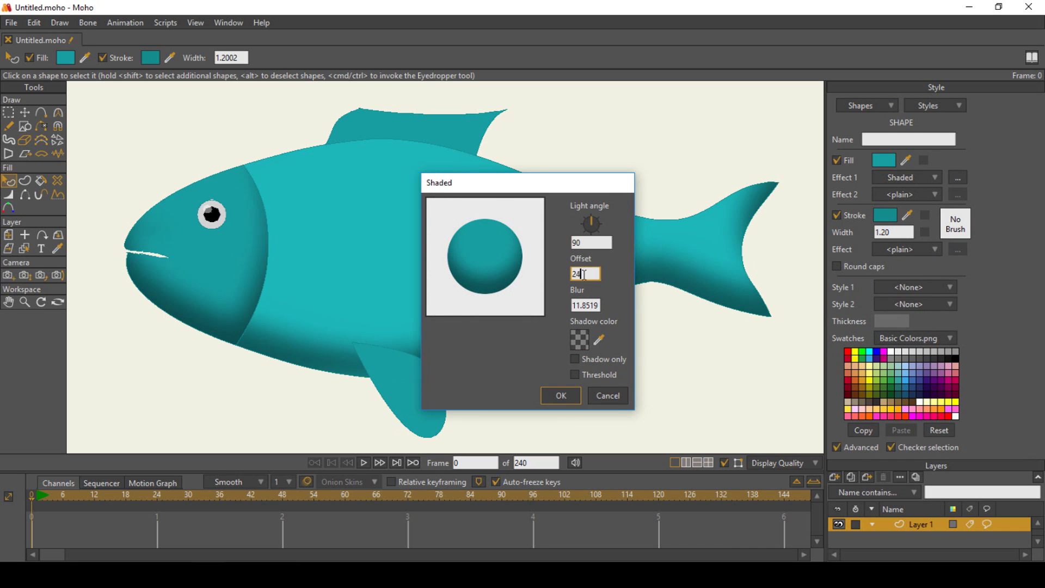
Increase the Shaded effect's offset and blur, and set its black shadow color to alpha 83
{"action": "scroll", "coordinate": [584, 274], "scroll_direction": "up", "scroll_amount": 6}
{"action": "double_click", "coordinate": [581, 305]}
{"action": "left_click", "coordinate": [579, 339]}
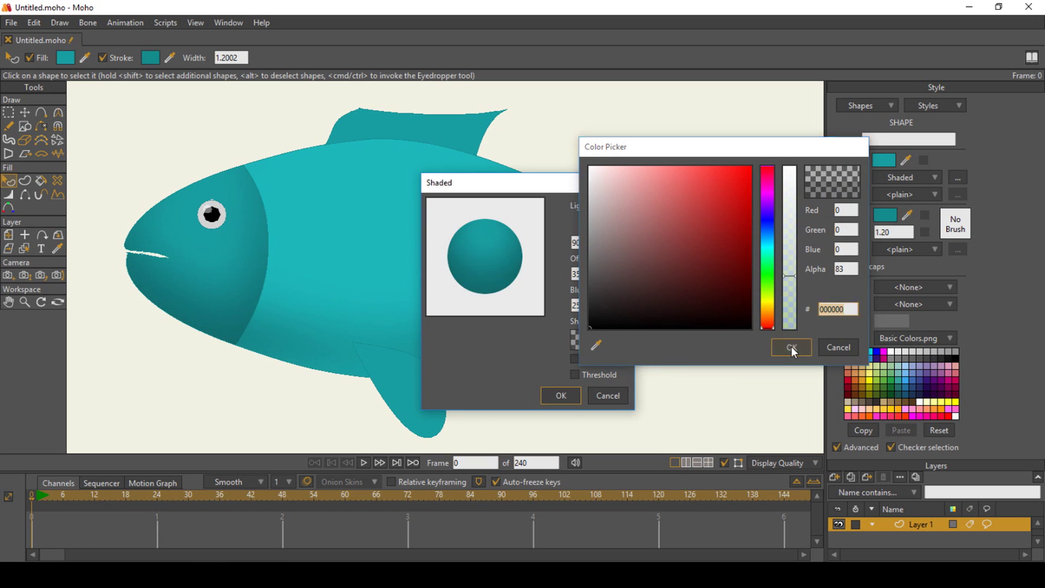
{"action": "left_click", "coordinate": [791, 347]}
{"action": "left_click", "coordinate": [561, 395]}
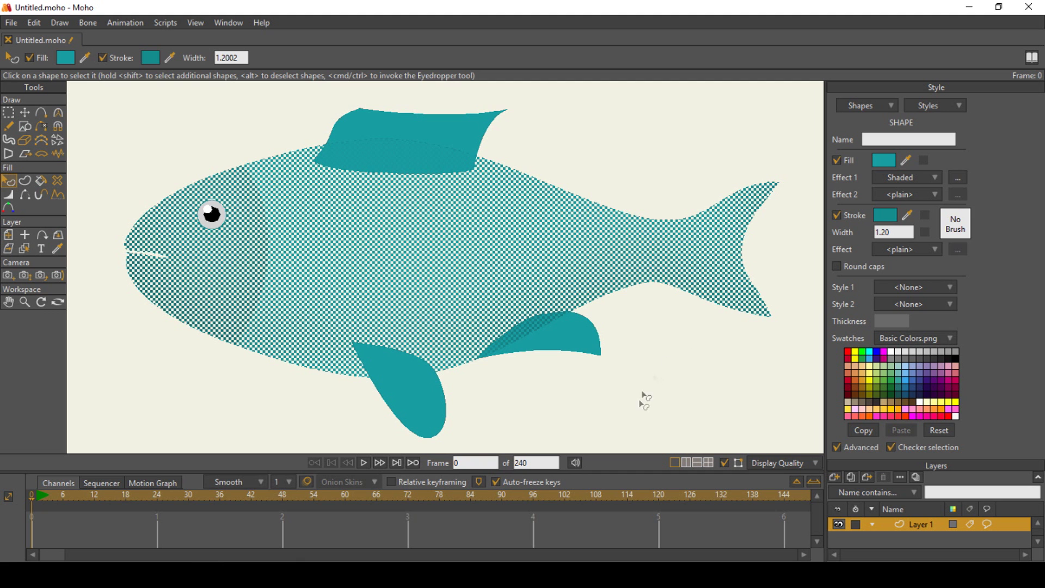
Add Splotchy as the second fill effect of the body and head, with a scale of 19
{"action": "left_click", "coordinate": [935, 195]}
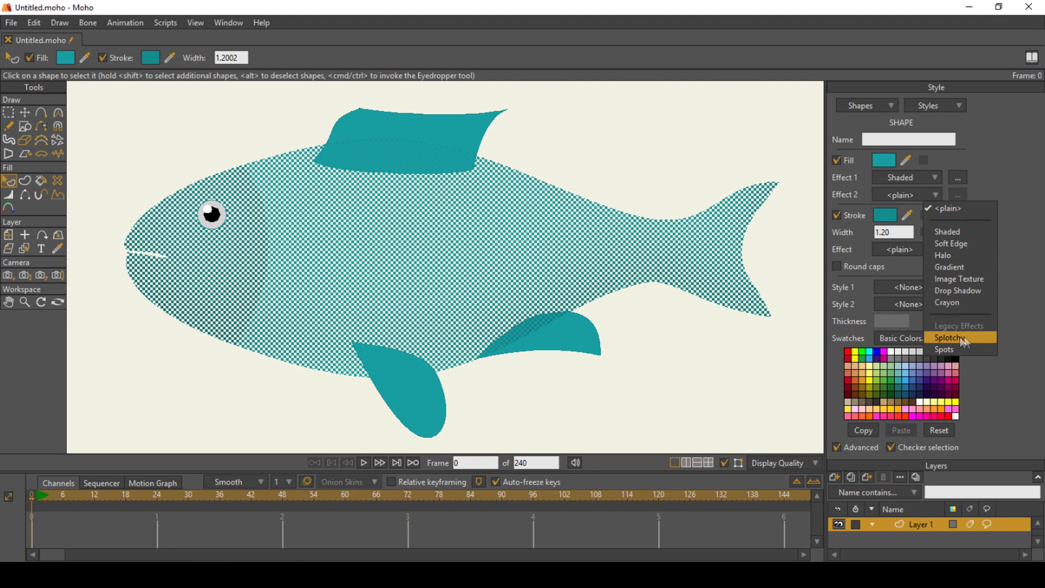
{"action": "left_click", "coordinate": [980, 337]}
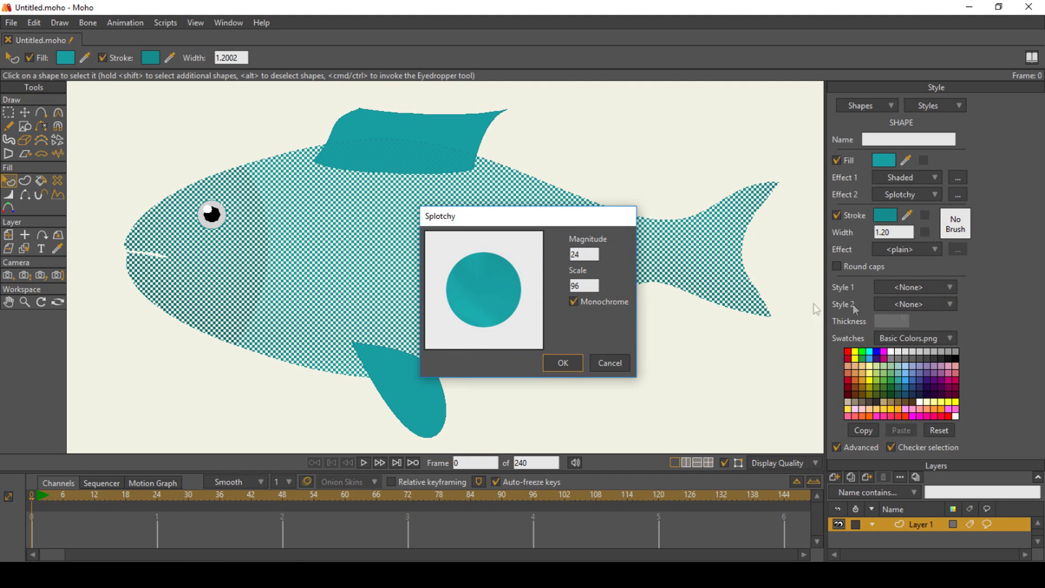
{"action": "double_click", "coordinate": [588, 286]}
{"action": "type", "text": "22"}
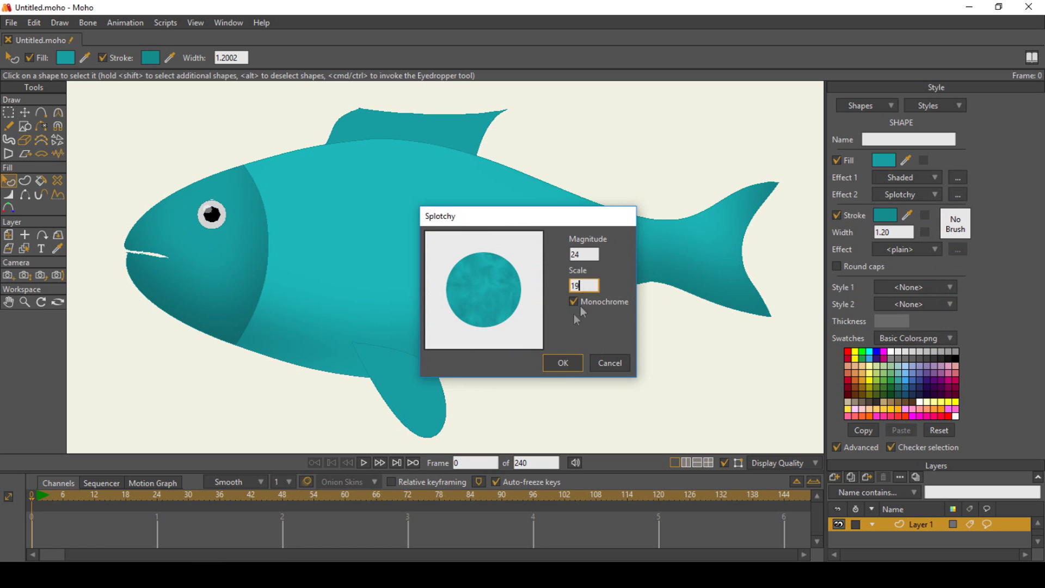
{"action": "left_click", "coordinate": [563, 363]}
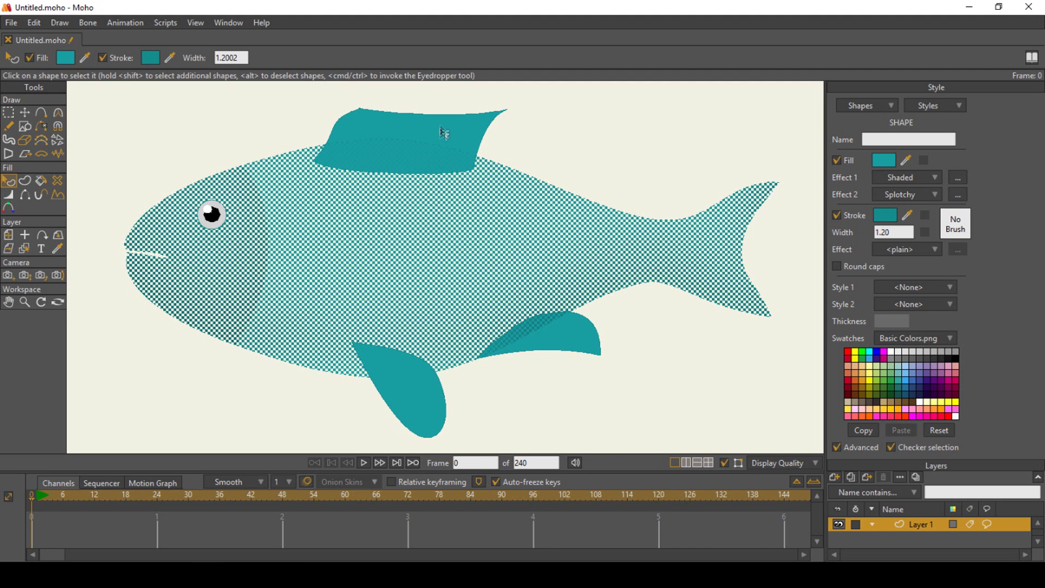
Apply Spots as the first fill effect of the dorsal fin and both lower fins
{"action": "left_click", "coordinate": [443, 133]}
{"action": "left_click", "coordinate": [422, 391], "text": "shift"}
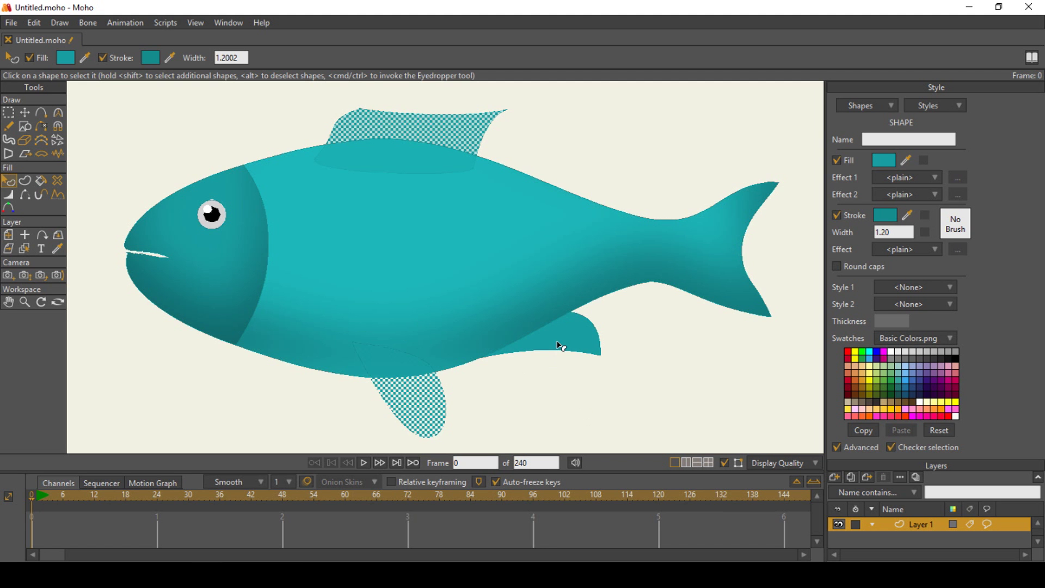
{"action": "left_click", "coordinate": [560, 346], "text": "shift"}
{"action": "left_click", "coordinate": [934, 177]}
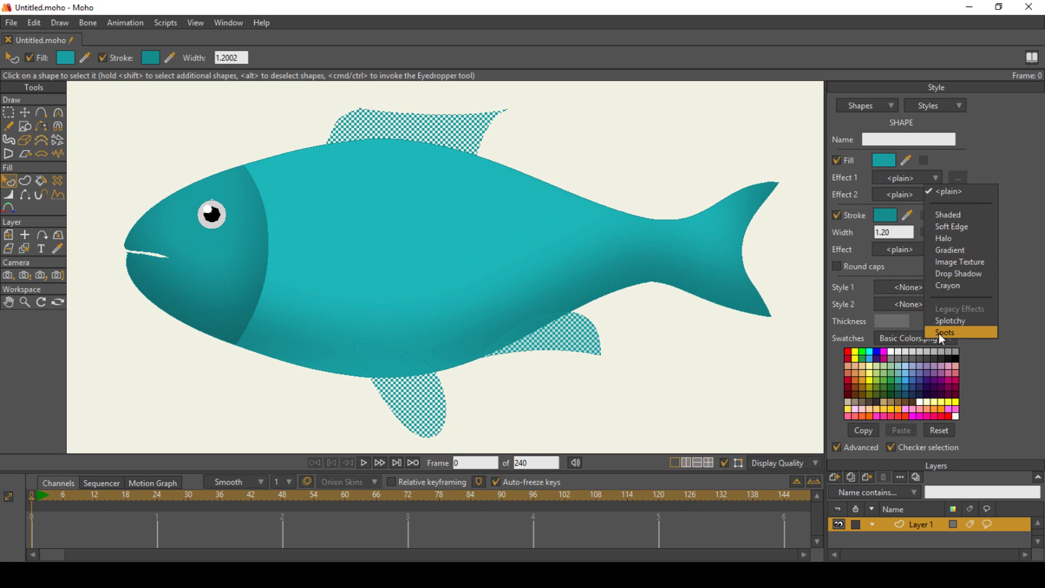
{"action": "left_click", "coordinate": [970, 333]}
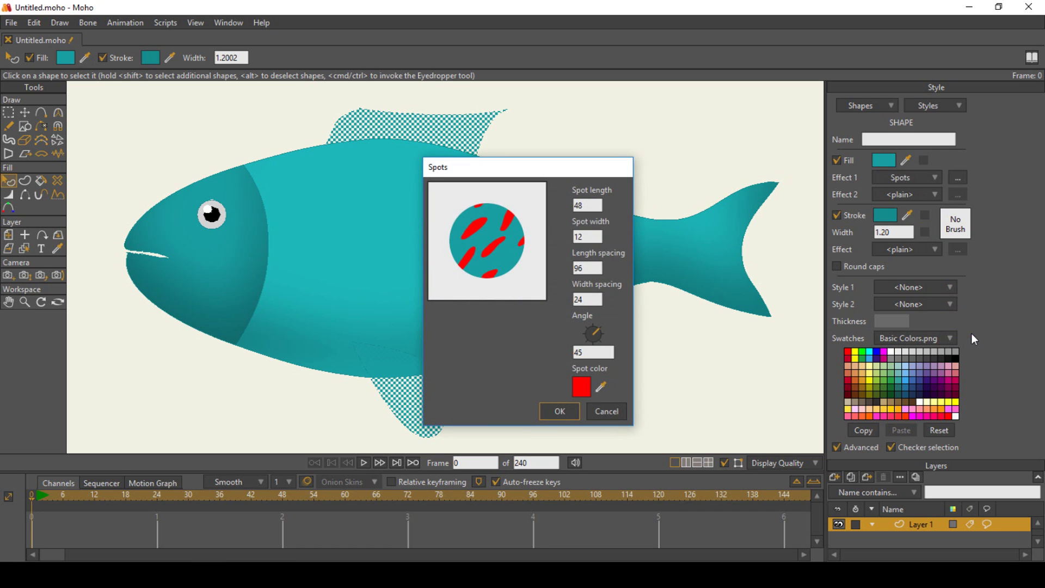
Set the spot color of the fins' Spots effect to a muted blue
{"action": "left_click", "coordinate": [581, 386]}
{"action": "left_click", "coordinate": [702, 228]}
{"action": "left_click", "coordinate": [786, 347]}
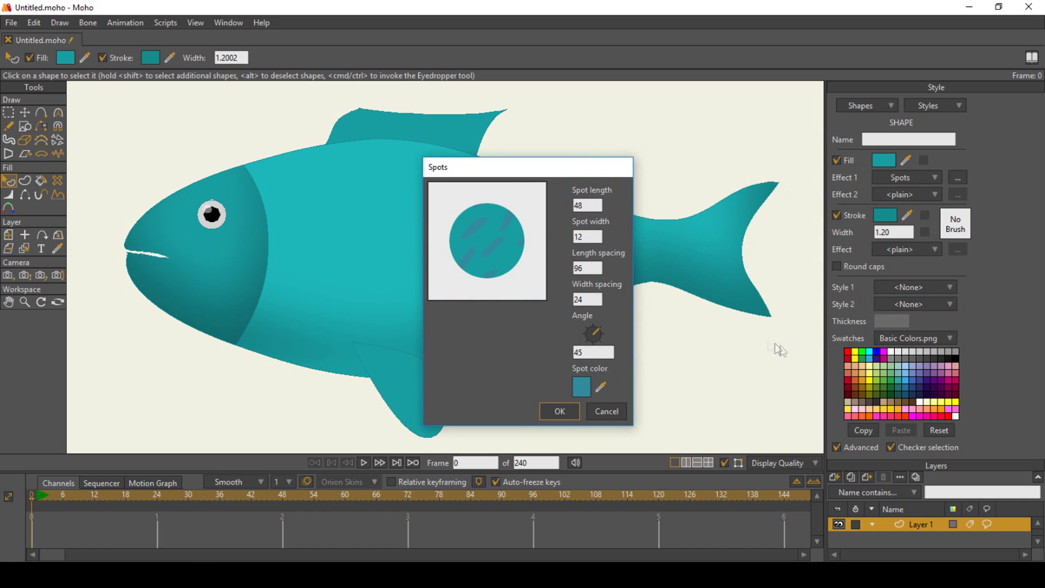
Set the spot length to 131, spot width to 4, length spacing to 137 and width spacing to 7
{"action": "scroll", "coordinate": [585, 206], "scroll_direction": "up", "scroll_amount": 20}
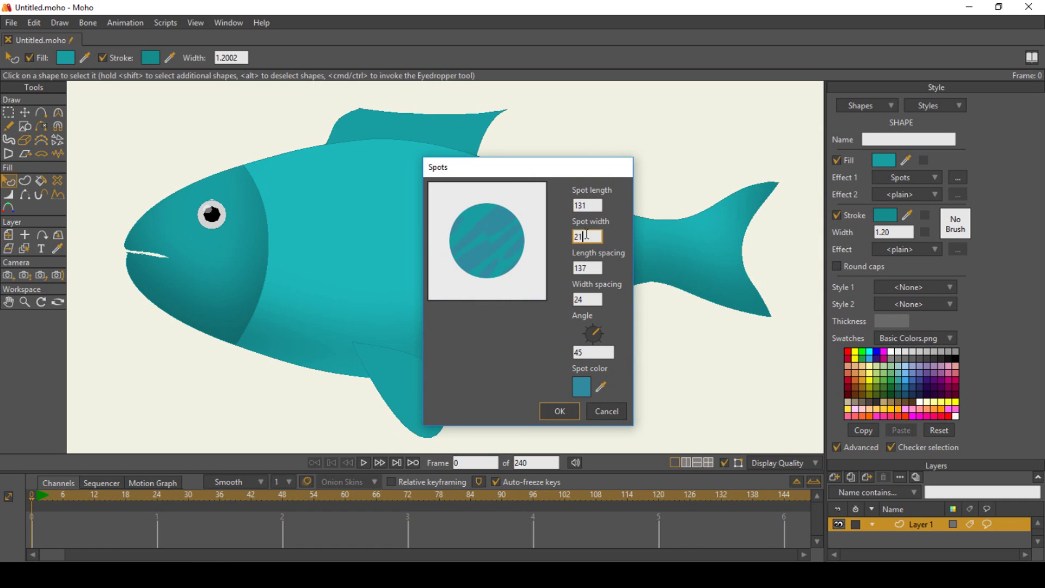
{"action": "type", "text": "4"}
{"action": "double_click", "coordinate": [586, 299]}
{"action": "type", "text": "12"}
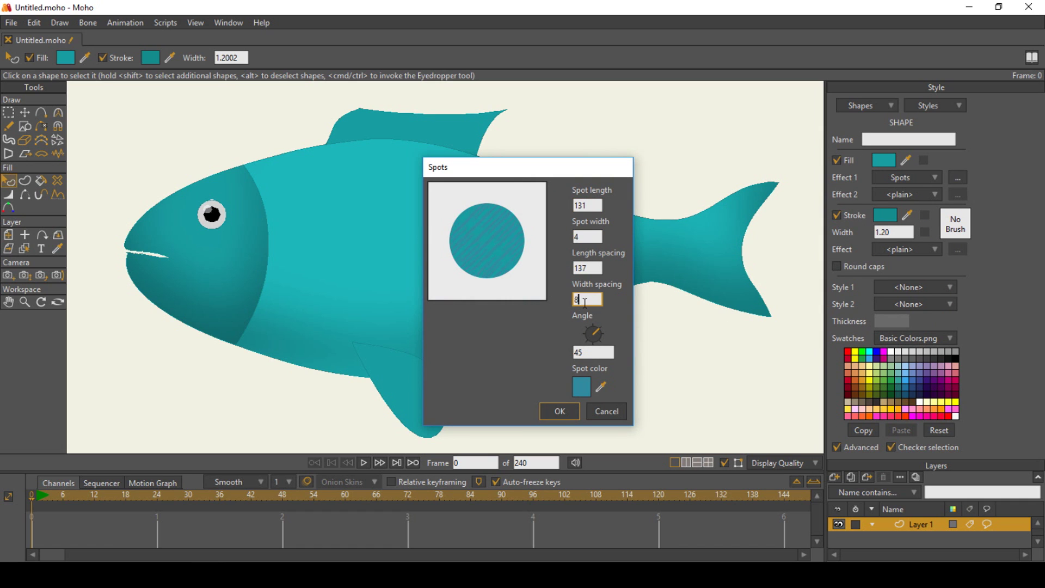
{"action": "left_click", "coordinate": [560, 411]}
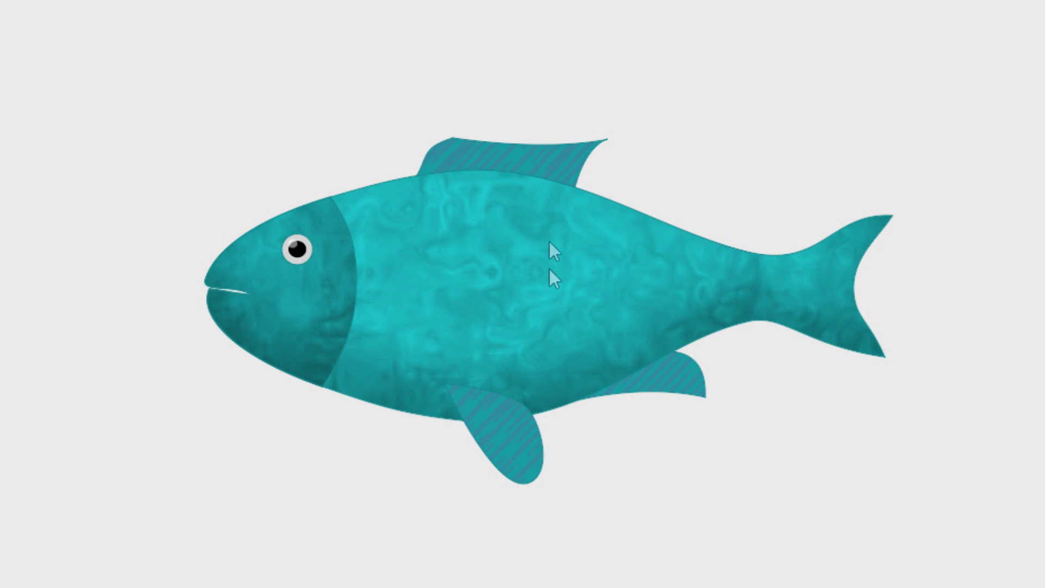
Rotate the Spots pattern on the pectoral fin, and on the rear lower fin to about 110 degrees
{"action": "left_click", "coordinate": [422, 397]}
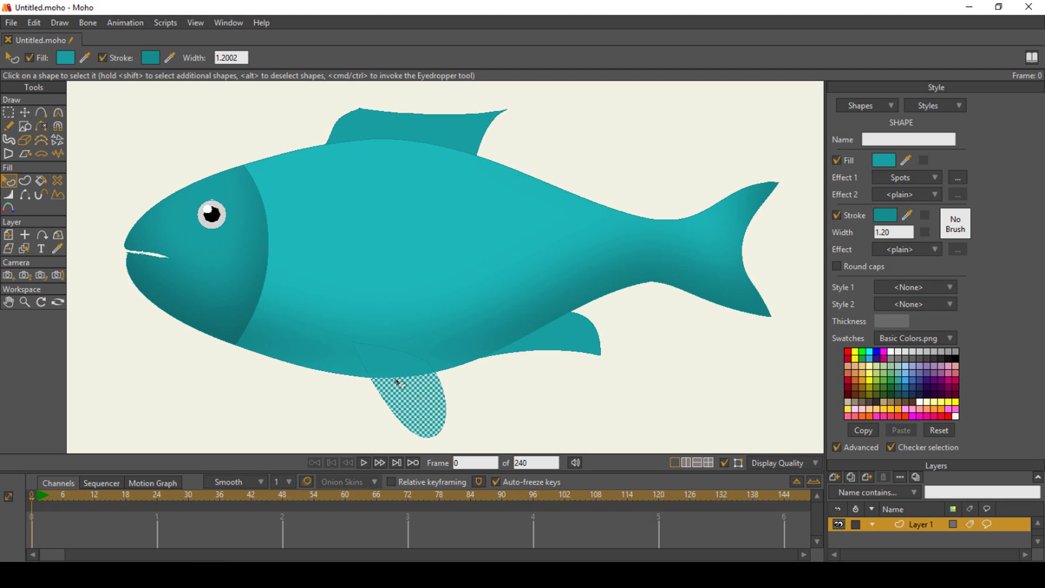
{"action": "left_click", "coordinate": [957, 178]}
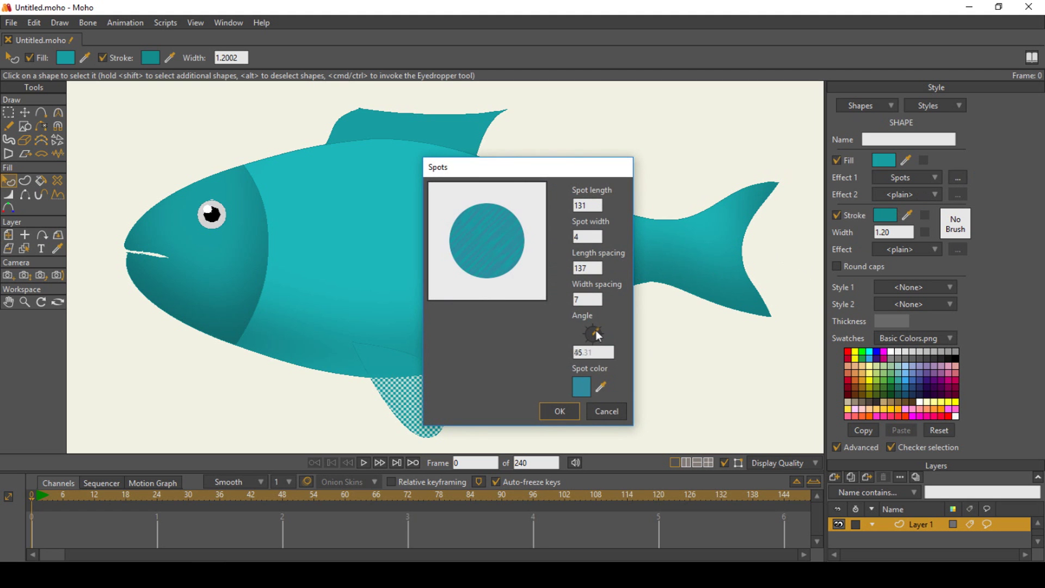
{"action": "left_click_drag", "start_coordinate": [598, 333], "coordinate": [591, 333]}
{"action": "left_click", "coordinate": [569, 415]}
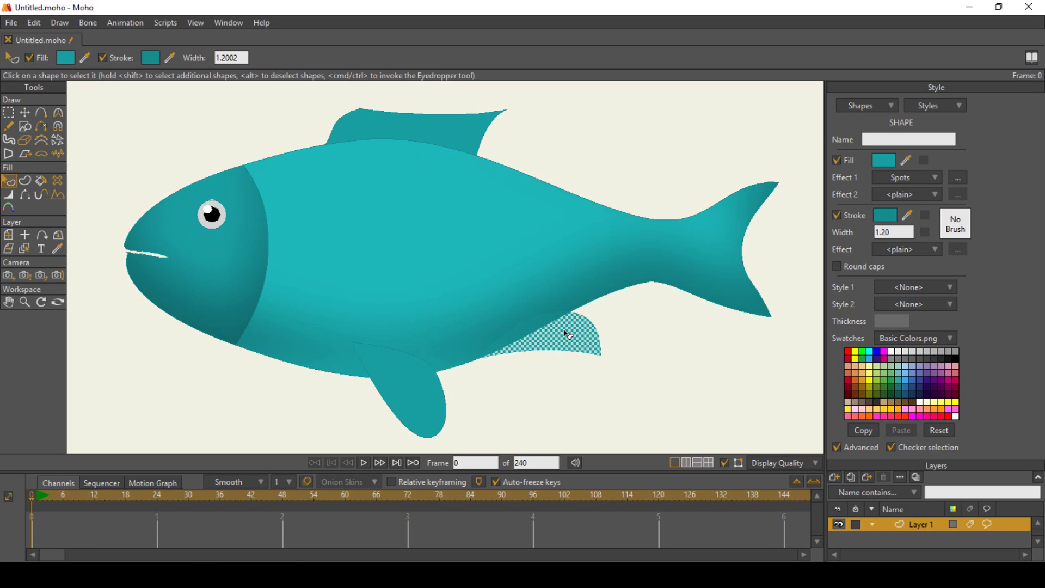
{"action": "left_click", "coordinate": [957, 178]}
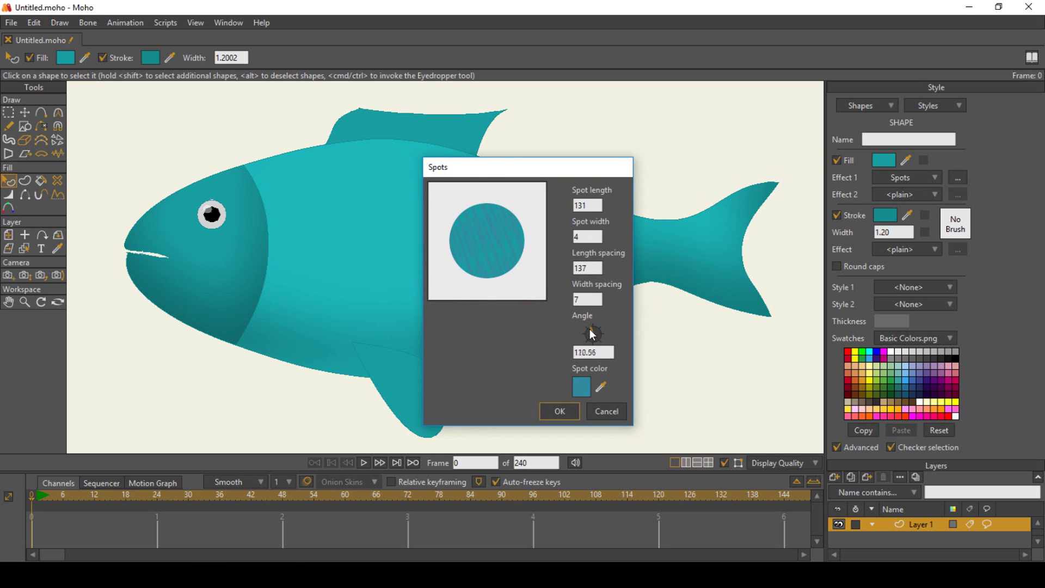
{"action": "left_click", "coordinate": [560, 411]}
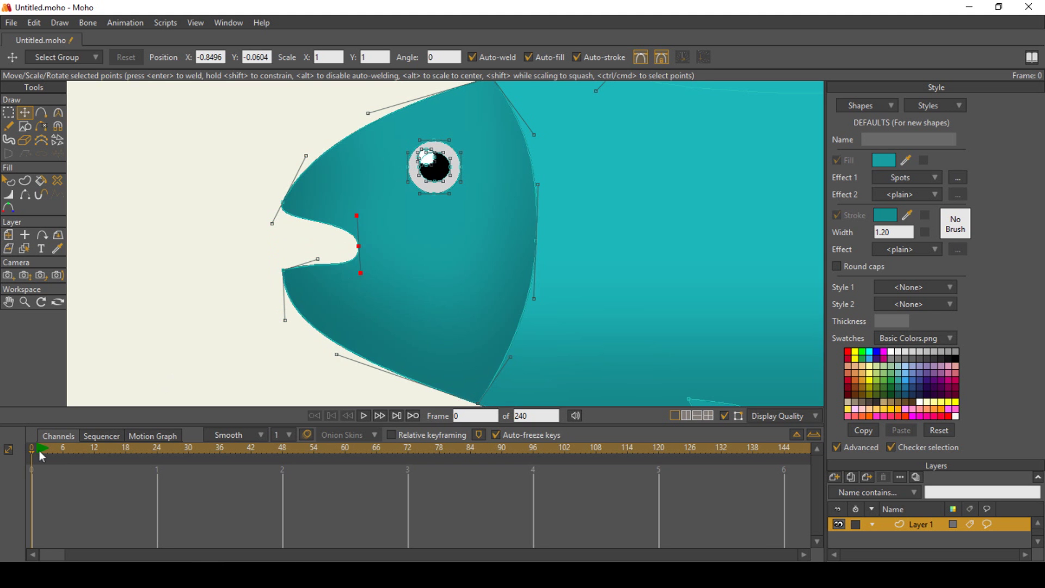
Close the fish's mouth at frame 24 by bringing the mouth corner handles and both lip points together
{"action": "left_click_drag", "start_coordinate": [39, 451], "coordinate": [158, 453]}
{"action": "left_click_drag", "start_coordinate": [360, 273], "coordinate": [311, 242]}
{"action": "left_click_drag", "start_coordinate": [355, 217], "coordinate": [318, 241]}
{"action": "left_click_drag", "start_coordinate": [283, 203], "coordinate": [275, 234]}
{"action": "left_click_drag", "start_coordinate": [284, 271], "coordinate": [277, 245]}
Copy the open-mouth keyframes from frame 0 to frame 48
{"action": "left_click_drag", "start_coordinate": [158, 453], "coordinate": [240, 463]}
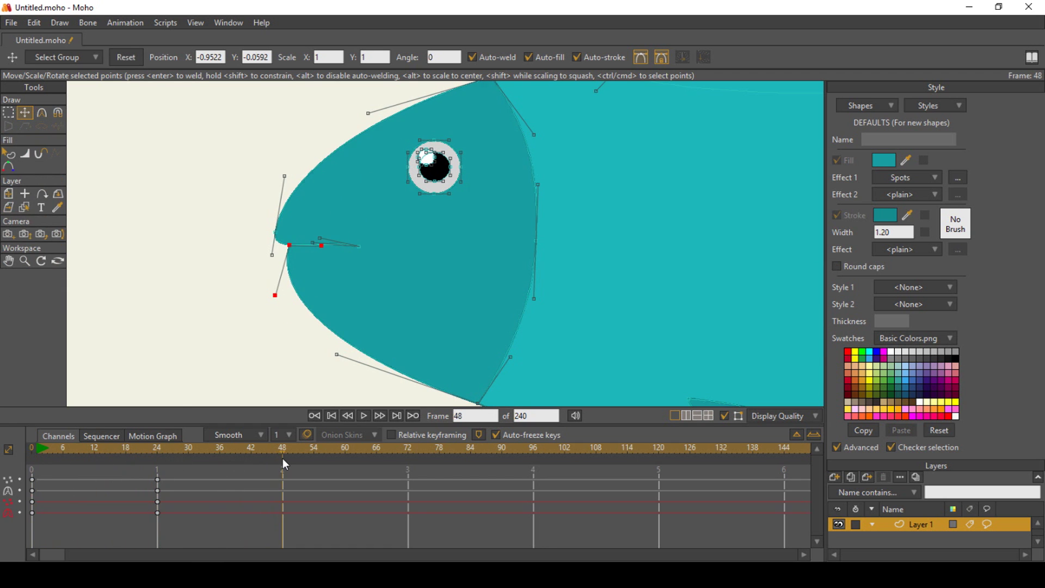
{"action": "left_click_drag", "start_coordinate": [46, 470], "coordinate": [28, 528]}
{"action": "key", "text": "ctrl+c"}
{"action": "key", "text": "ctrl+v"}
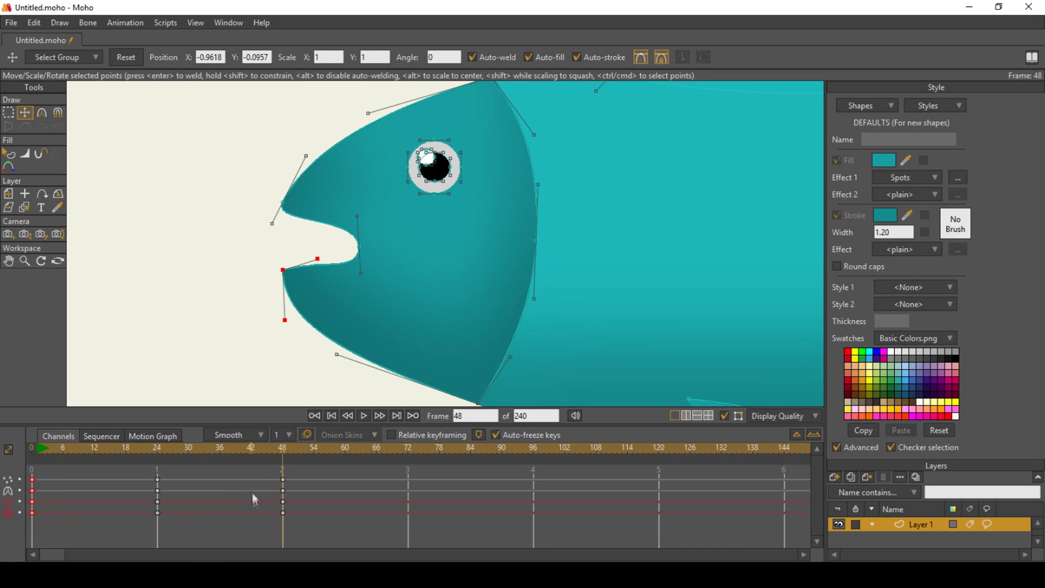
Set the mouth keyframes at frame 48 to Cycle interpolation and play the animation to check it
{"action": "right_click", "coordinate": [283, 512]}
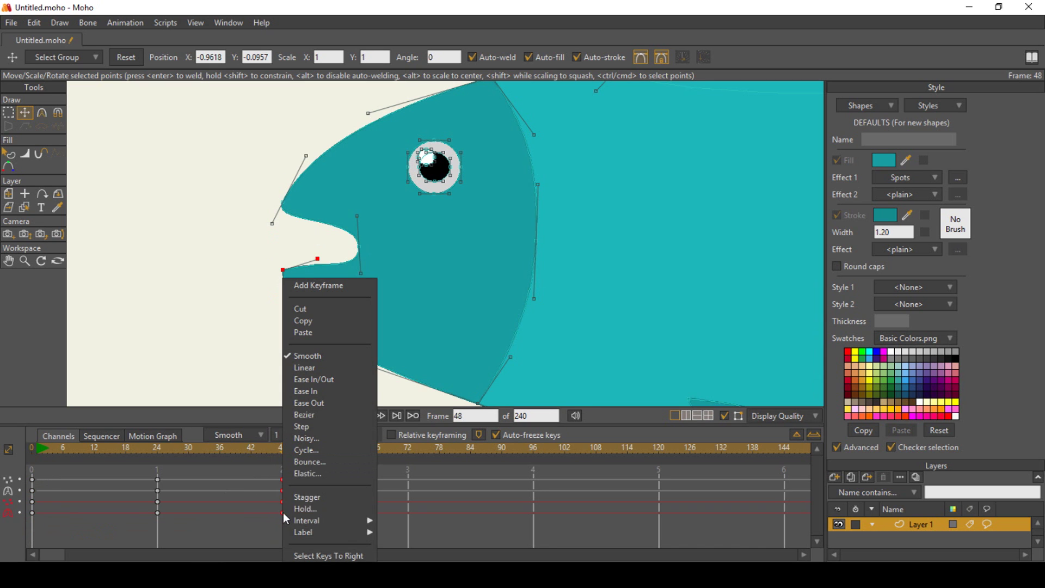
{"action": "left_click", "coordinate": [318, 451]}
{"action": "left_click", "coordinate": [821, 156]}
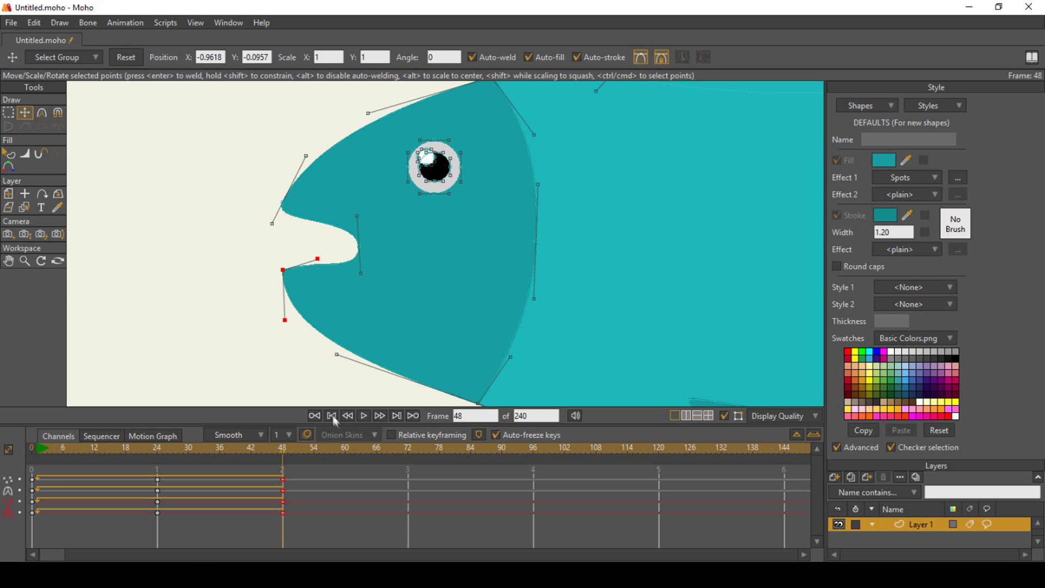
{"action": "left_click", "coordinate": [363, 415]}
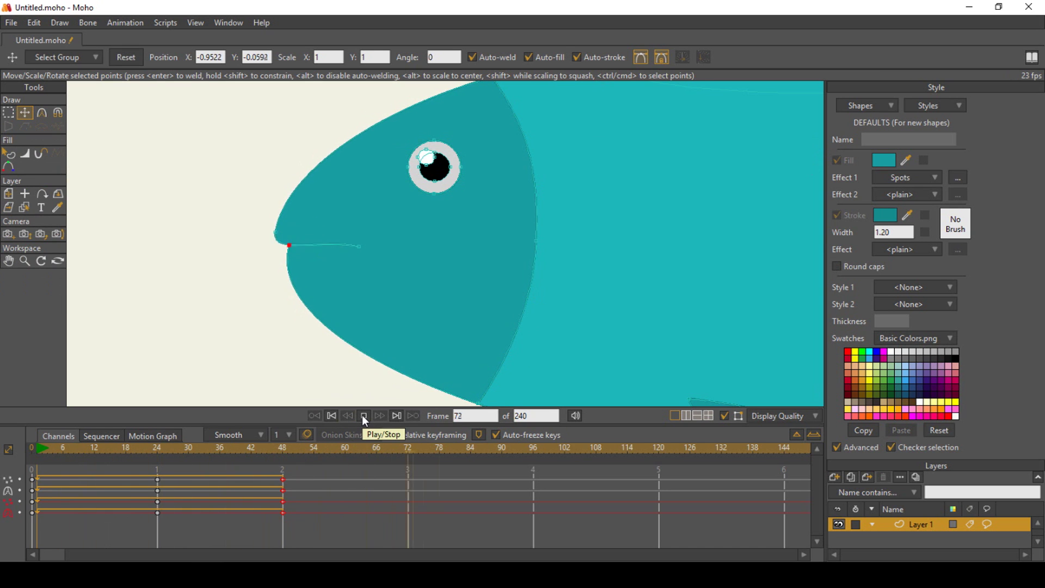
{"action": "left_click", "coordinate": [362, 416]}
{"action": "left_click", "coordinate": [332, 416]}
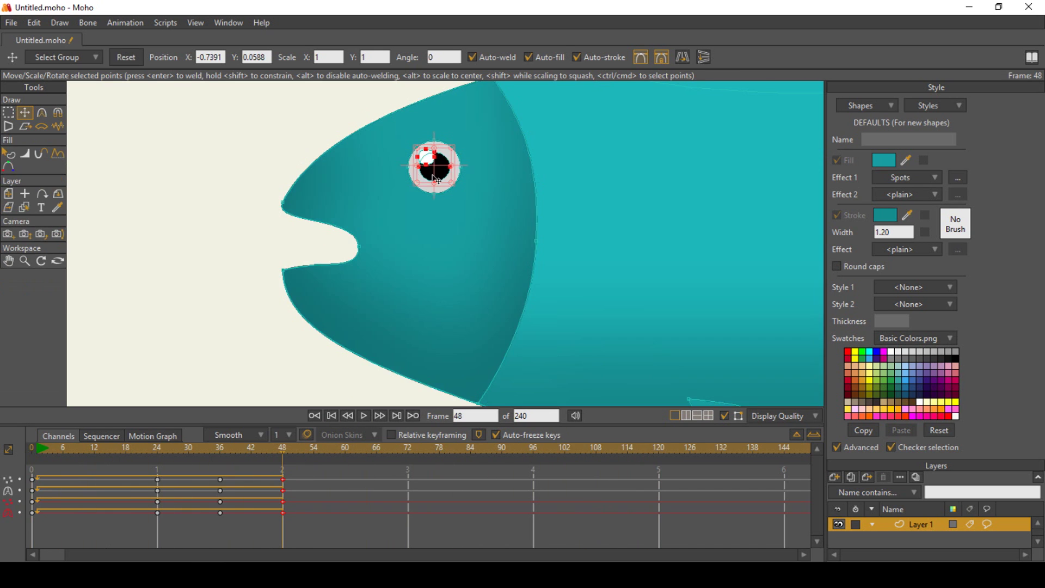
Animate the pupil and its highlight by shifting them within the eye at frames 48 and 72
{"action": "left_click_drag", "start_coordinate": [435, 180], "coordinate": [435, 190]}
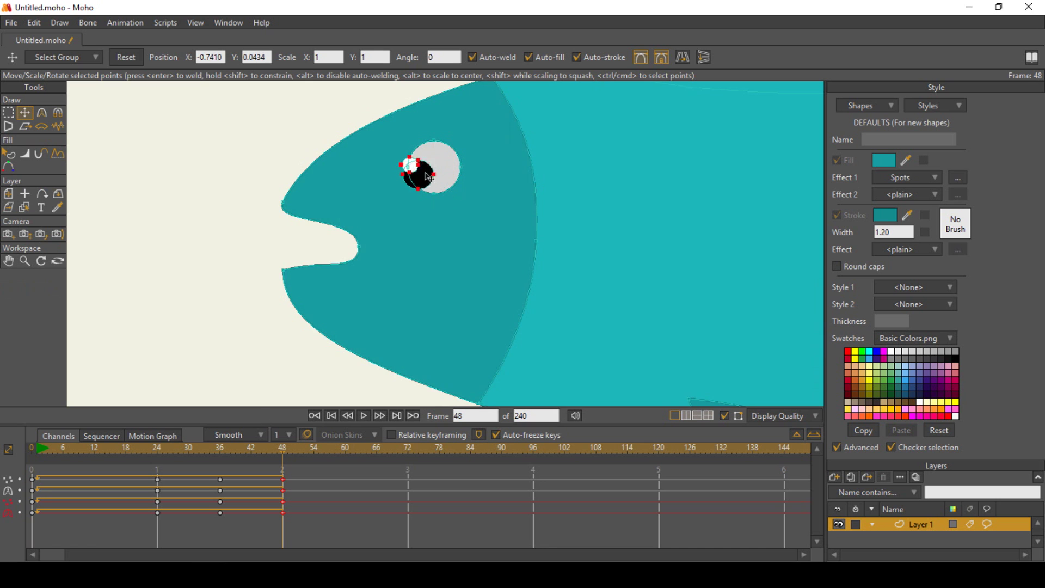
{"action": "left_click", "coordinate": [370, 457]}
{"action": "left_click", "coordinate": [410, 454]}
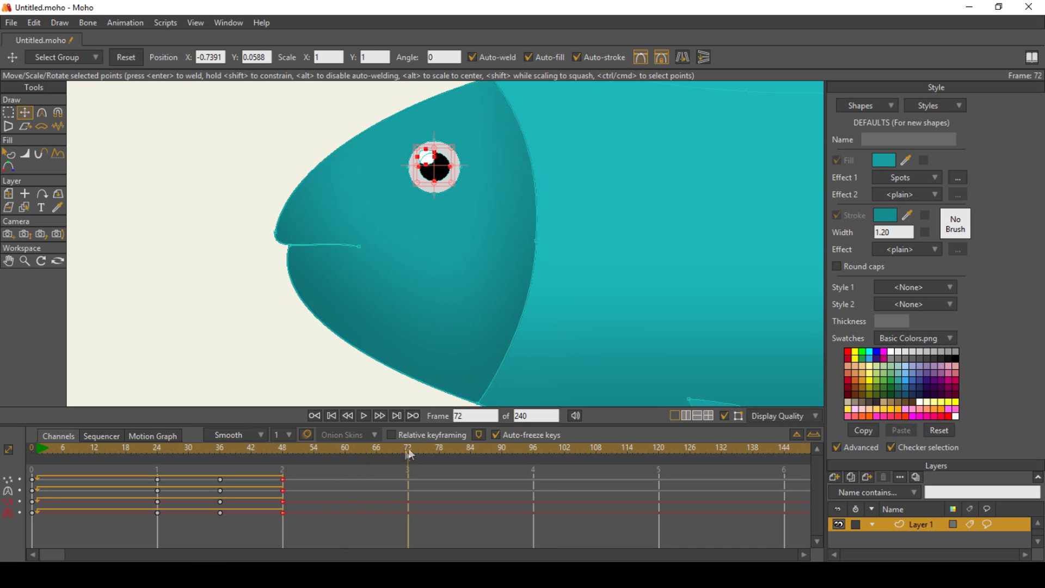
{"action": "left_click_drag", "start_coordinate": [443, 174], "coordinate": [449, 185]}
{"action": "left_click", "coordinate": [438, 453]}
Set the pupil's keyframes at frame 78 to Cycle interpolation and play the animation from the start
{"action": "left_click_drag", "start_coordinate": [437, 511], "coordinate": [435, 498]}
{"action": "right_click", "coordinate": [440, 501]}
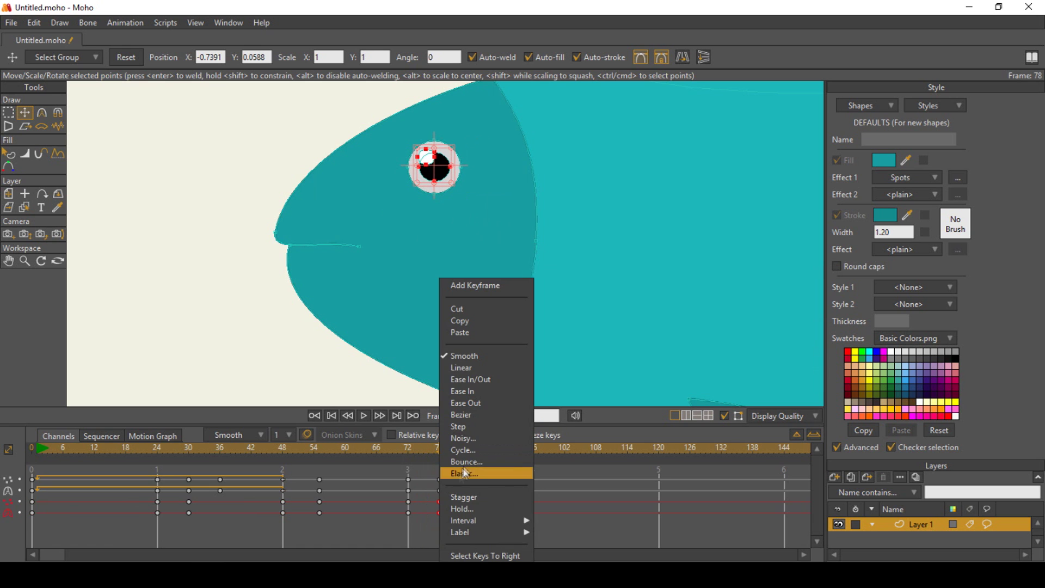
{"action": "left_click", "coordinate": [472, 450]}
{"action": "left_click", "coordinate": [822, 155]}
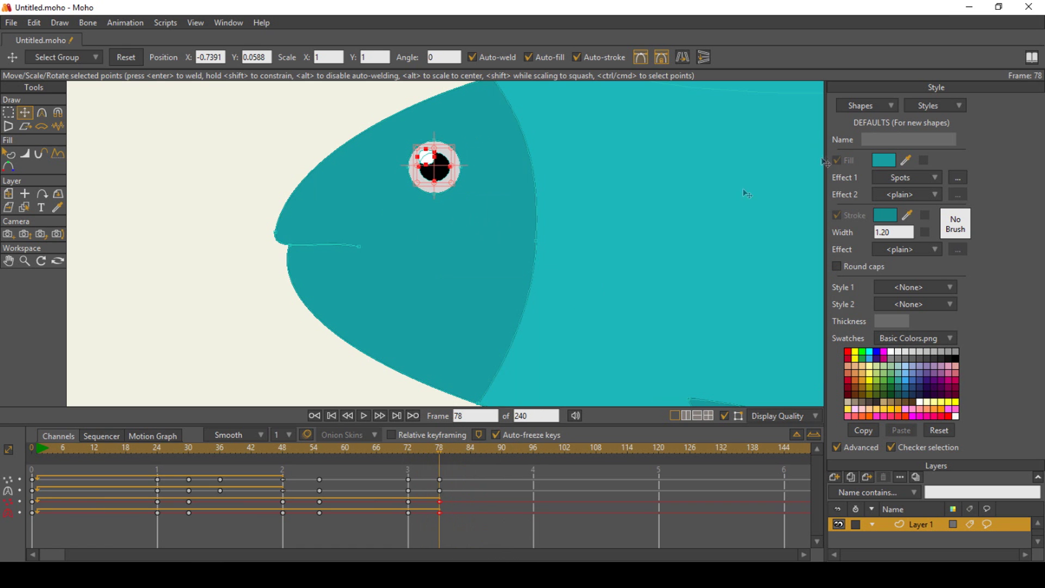
{"action": "left_click", "coordinate": [331, 415]}
{"action": "left_click", "coordinate": [364, 415]}
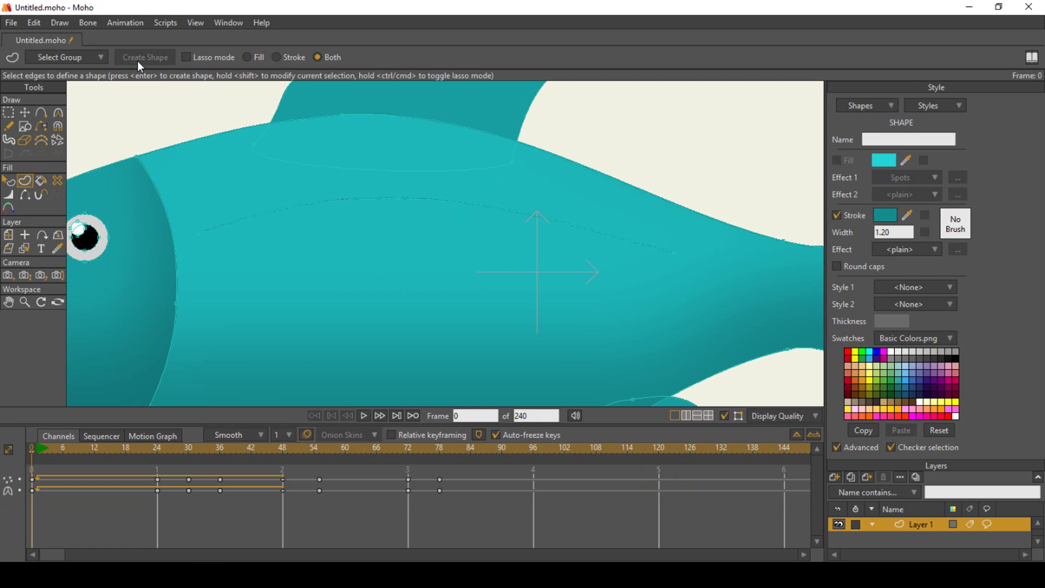
Widen the curved line along the fish's back into a thick stripe and taper its two ends
{"action": "key", "text": "w"}
{"action": "left_click_drag", "start_coordinate": [642, 261], "coordinate": [761, 267]}
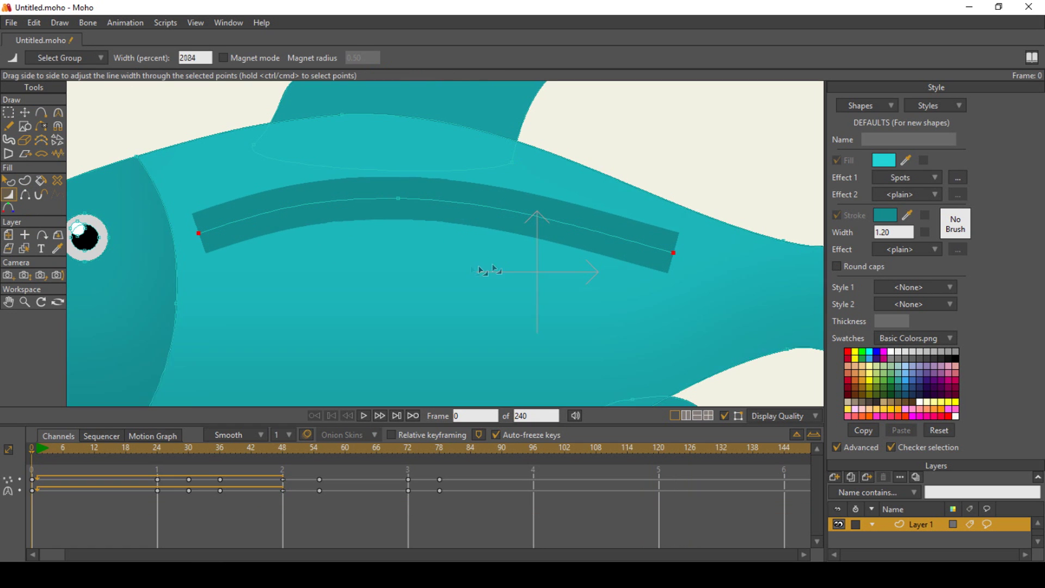
{"action": "left_click_drag", "start_coordinate": [488, 270], "coordinate": [74, 256]}
Set the back stripe's stroke color to white FDFDFD with a reduced alpha
{"action": "left_click", "coordinate": [886, 216]}
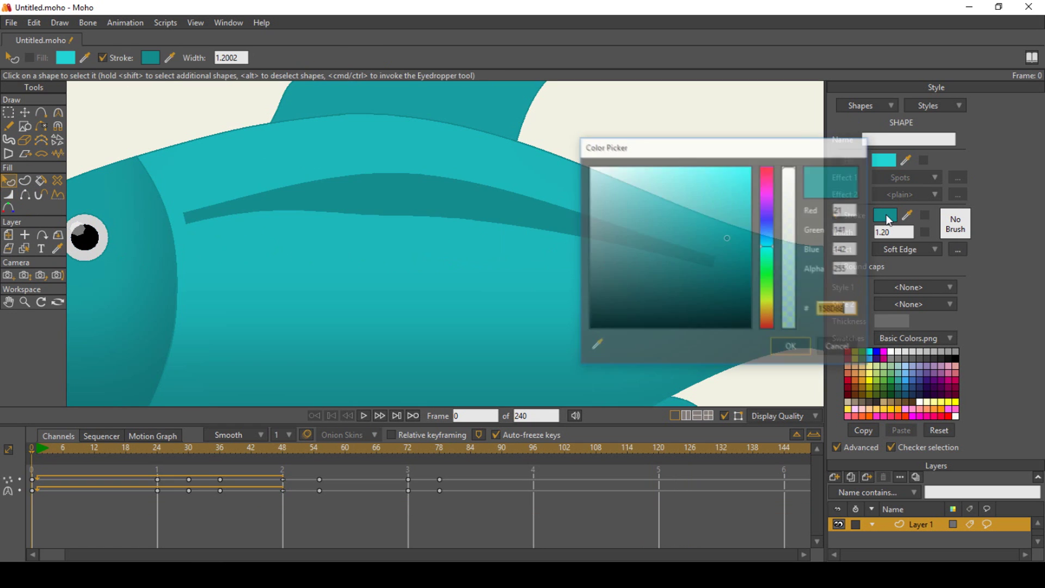
{"action": "left_click", "coordinate": [589, 168]}
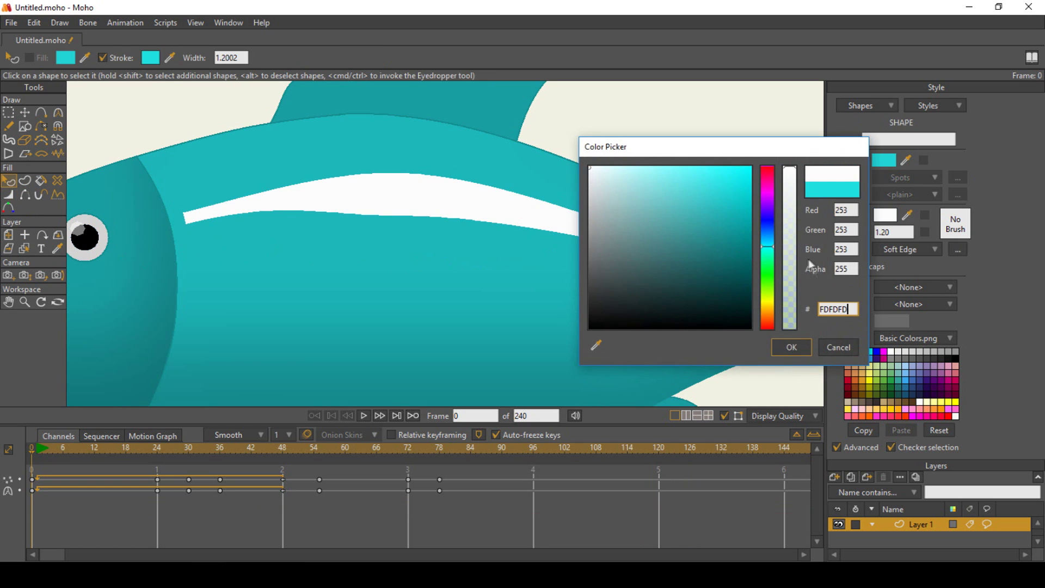
{"action": "left_click", "coordinate": [790, 242]}
{"action": "left_click", "coordinate": [795, 348]}
Adjust the settings of the Soft Edge effect on the back stripe's stroke
{"action": "left_click", "coordinate": [932, 252]}
{"action": "left_click", "coordinate": [955, 297]}
{"action": "scroll", "coordinate": [596, 258], "scroll_direction": "up", "scroll_amount": 5}
{"action": "left_click", "coordinate": [560, 370]}
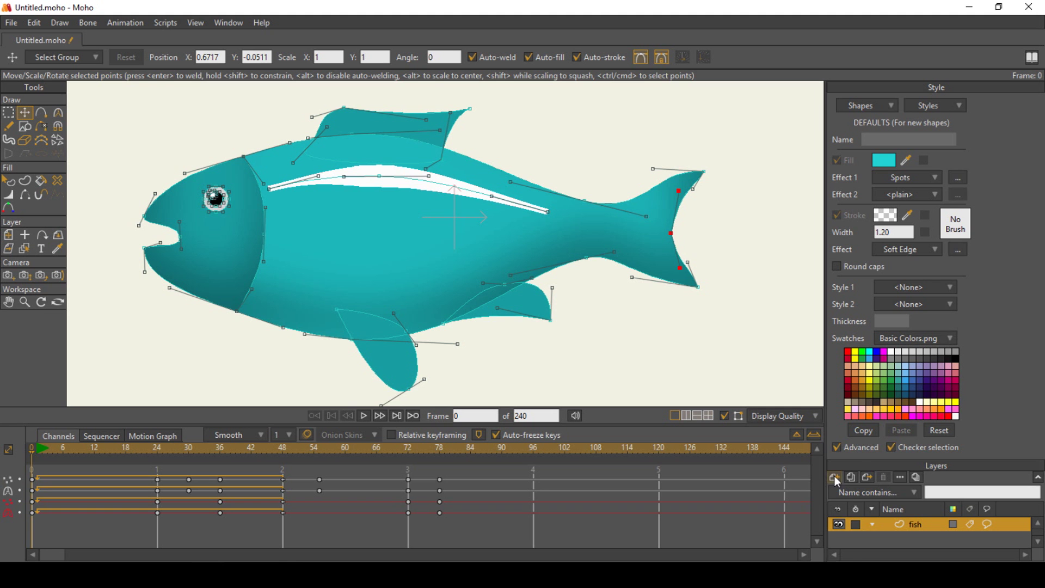
Add a bone layer named "fish" and nest the fish vector layer inside it
{"action": "left_click", "coordinate": [836, 477]}
{"action": "left_click", "coordinate": [877, 473]}
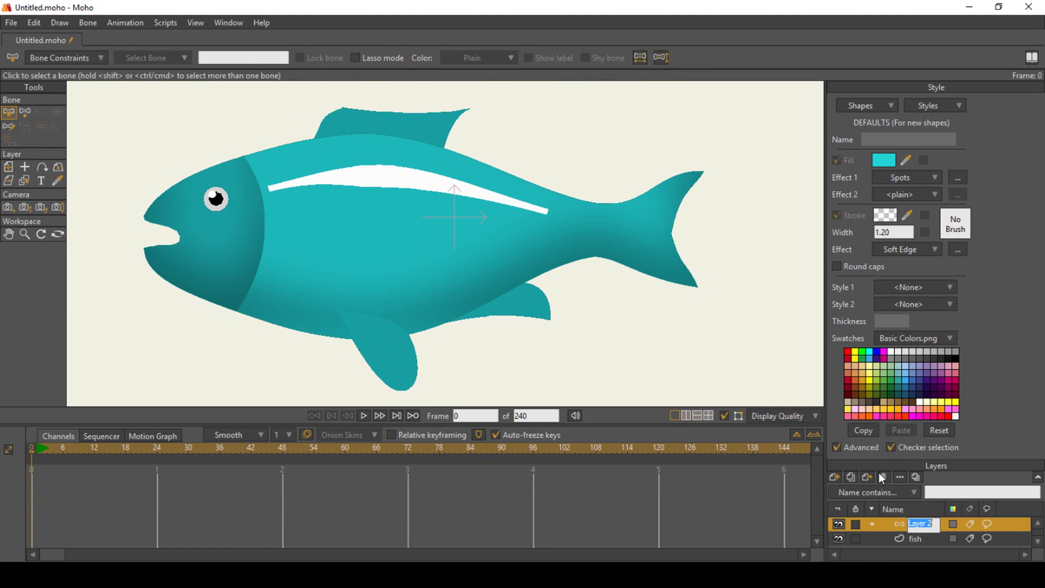
{"action": "type", "text": "fish"}
{"action": "key", "text": "Return"}
{"action": "left_click", "coordinate": [915, 539]}
{"action": "left_click_drag", "start_coordinate": [926, 524], "coordinate": [919, 526]}
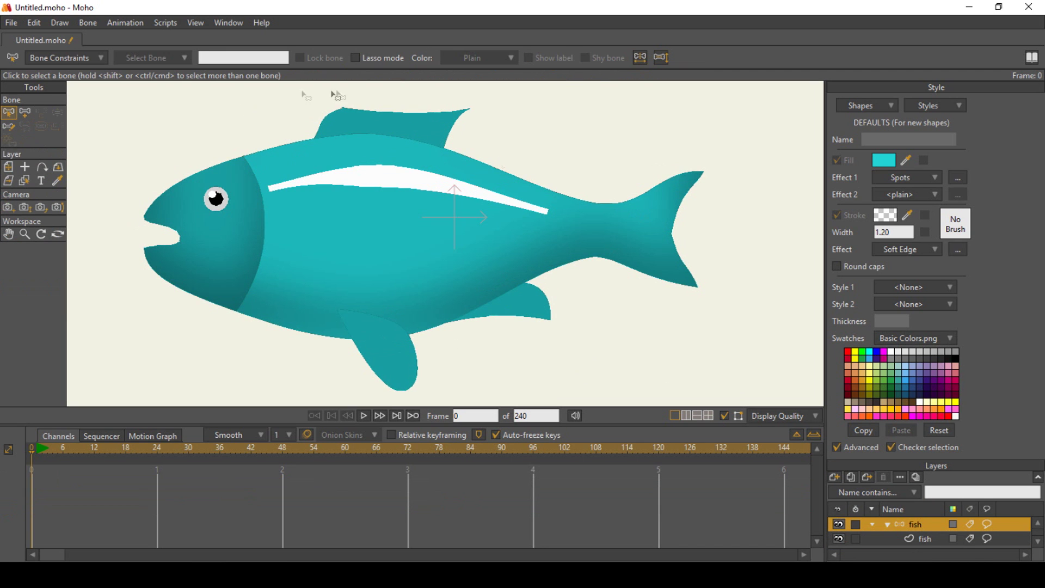
Add bones for the head, along the body, and into the upper and lower tail lobes
{"action": "left_click", "coordinate": [25, 113]}
{"action": "left_click_drag", "start_coordinate": [264, 233], "coordinate": [76, 233]}
{"action": "mouse_move", "coordinate": [277, 233]}
{"action": "left_mouse_down"}
{"action": "mouse_move", "coordinate": [611, 227]}
{"action": "mouse_move", "coordinate": [686, 182]}
{"action": "left_mouse_up"}
{"action": "left_click", "coordinate": [571, 231], "text": "alt"}
{"action": "left_click_drag", "start_coordinate": [616, 229], "coordinate": [683, 274]}
Add a bone to the pectoral fin, the dorsal fin and the rear lower fin, parented to the body bones
{"action": "left_click", "coordinate": [360, 233], "text": "alt"}
{"action": "left_click_drag", "start_coordinate": [346, 309], "coordinate": [408, 374]}
{"action": "left_click_drag", "start_coordinate": [375, 155], "coordinate": [396, 101]}
{"action": "left_click", "coordinate": [469, 239], "text": "alt"}
{"action": "left_click_drag", "start_coordinate": [463, 308], "coordinate": [547, 304]}
Adjust the bone strength of the rear body bone and both tail lobe bones to fit the fish's shape
{"action": "key", "text": "s"}
{"action": "left_click_drag", "start_coordinate": [495, 239], "coordinate": [455, 246]}
{"action": "left_click_drag", "start_coordinate": [650, 213], "coordinate": [606, 220]}
{"action": "left_click_drag", "start_coordinate": [674, 262], "coordinate": [648, 263]}
{"action": "left_click_drag", "start_coordinate": [648, 263], "coordinate": [639, 264]}
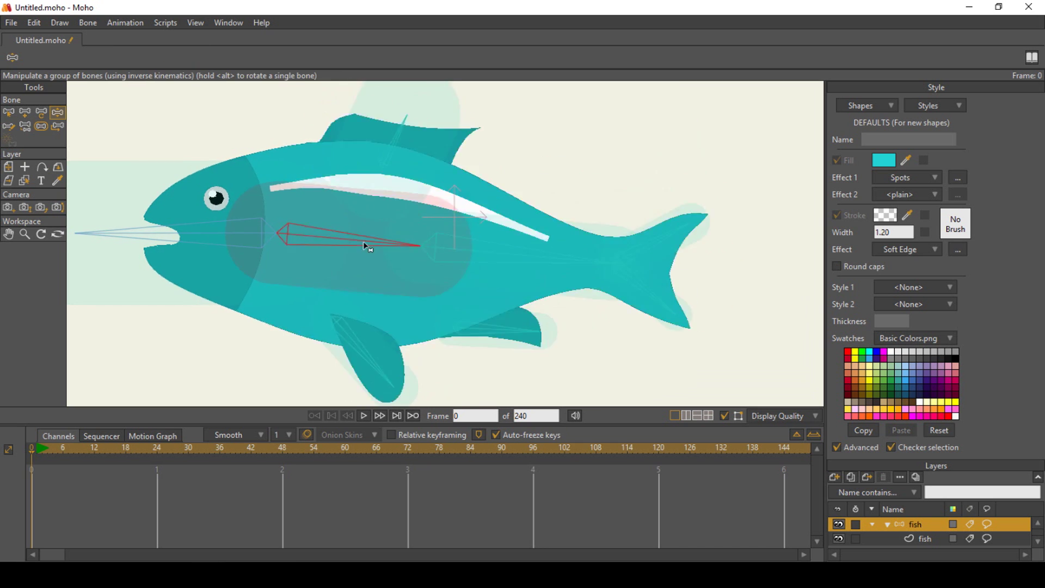
Test the rig by bending the body bones and the upper tail bone
{"action": "left_click_drag", "start_coordinate": [363, 242], "coordinate": [370, 233]}
{"action": "mouse_move", "coordinate": [503, 237]}
{"action": "left_mouse_down"}
{"action": "mouse_move", "coordinate": [508, 217]}
{"action": "mouse_move", "coordinate": [510, 226]}
{"action": "left_mouse_up"}
{"action": "left_click_drag", "start_coordinate": [637, 203], "coordinate": [634, 204]}
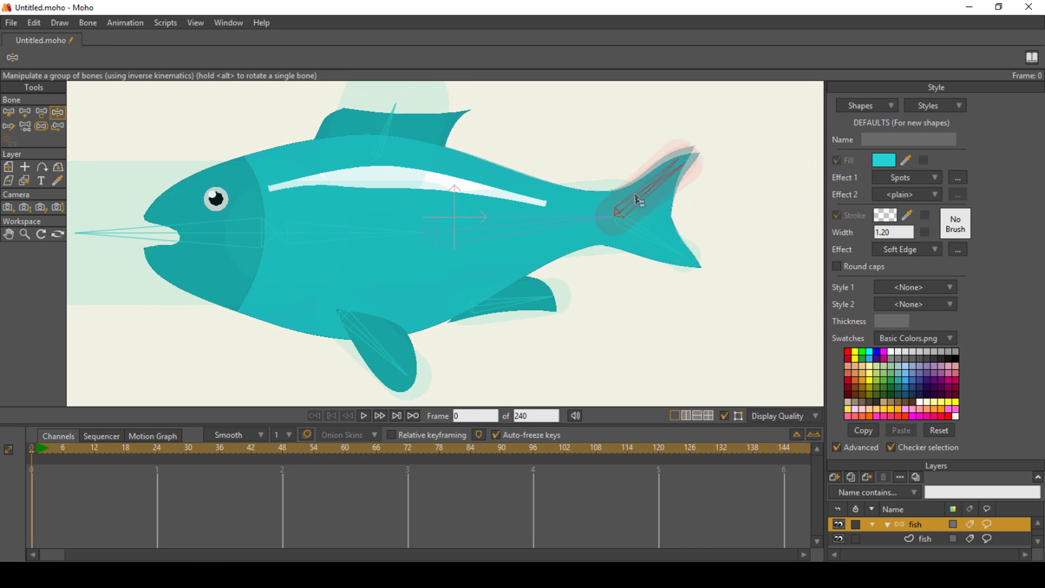
Set the bone strength of the fin bones to 0
{"action": "key", "text": "s"}
{"action": "left_click", "coordinate": [384, 144]}
{"action": "left_click", "coordinate": [484, 314]}
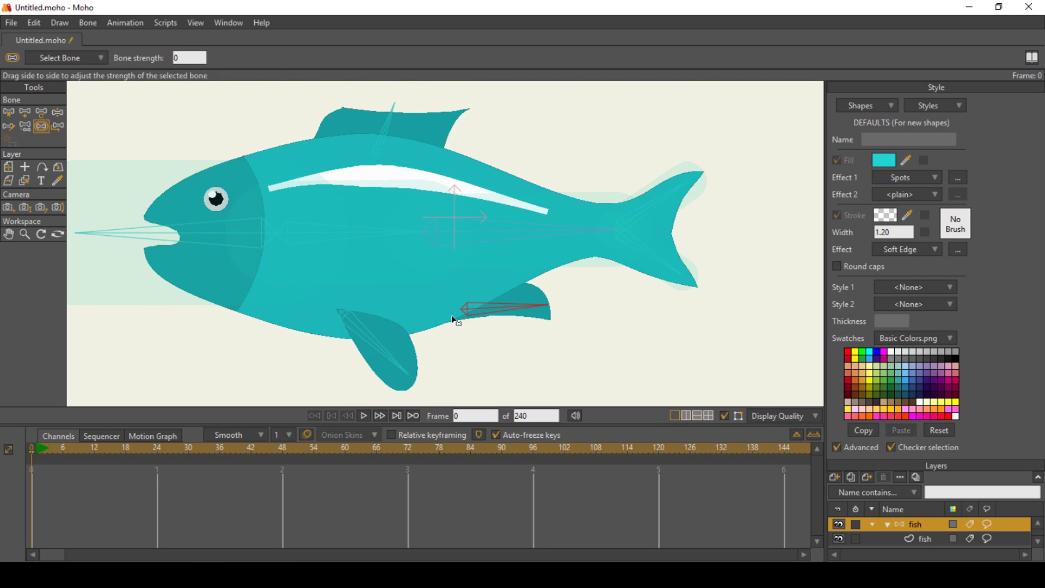
{"action": "left_click_drag", "start_coordinate": [480, 312], "coordinate": [462, 311]}
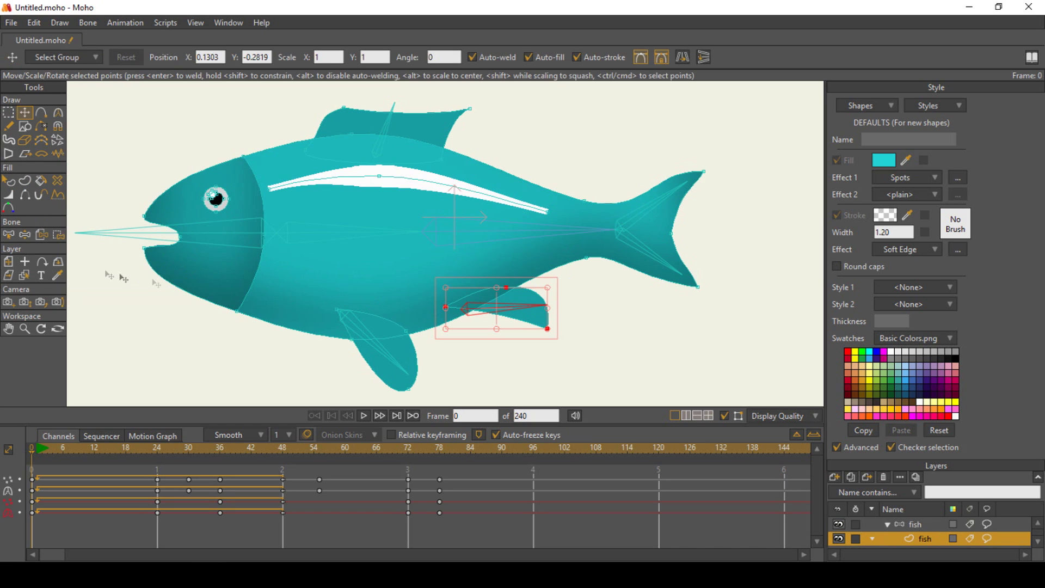
Bind the points of the rear lower fin and the pectoral fin to their own bones
{"action": "left_click", "coordinate": [59, 235]}
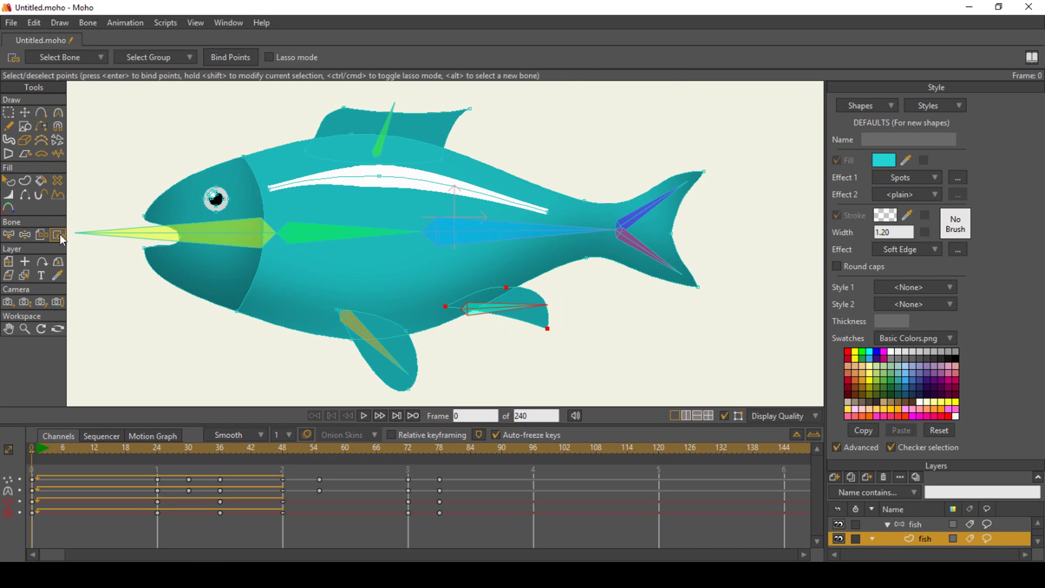
{"action": "left_click", "coordinate": [227, 57]}
{"action": "left_click", "coordinate": [12, 235]}
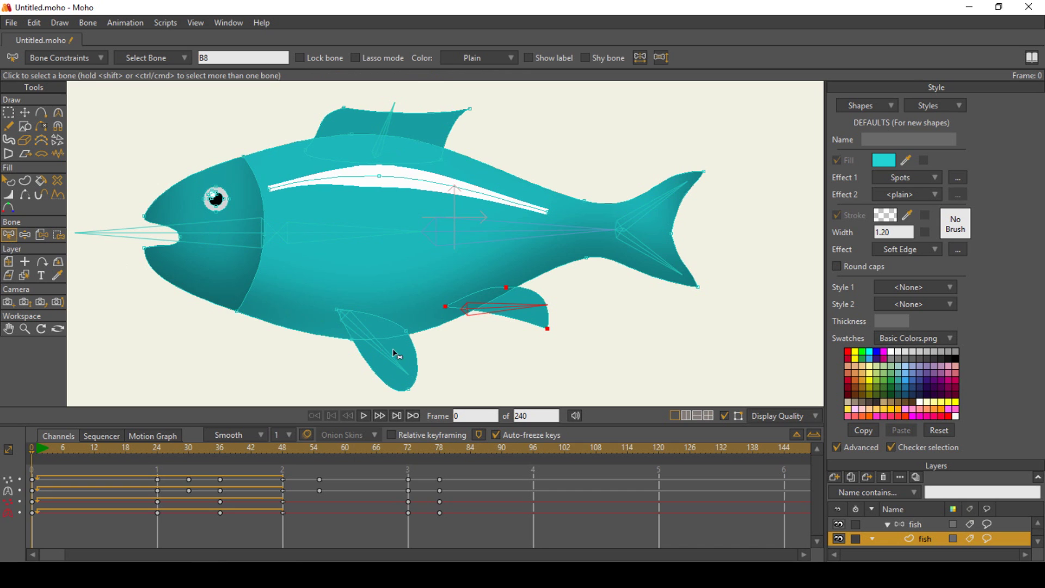
{"action": "left_click", "coordinate": [383, 354]}
{"action": "left_click", "coordinate": [59, 236]}
{"action": "left_click_drag", "start_coordinate": [314, 296], "coordinate": [440, 404]}
{"action": "left_click", "coordinate": [224, 56]}
Bind the dorsal fin's points to its bone and test the three fin bones by rotating them
{"action": "left_click", "coordinate": [8, 235]}
{"action": "left_click", "coordinate": [385, 137]}
{"action": "left_click", "coordinate": [58, 235]}
{"action": "left_click_drag", "start_coordinate": [310, 93], "coordinate": [492, 131]}
{"action": "left_click_drag", "start_coordinate": [386, 124], "coordinate": [389, 124]}
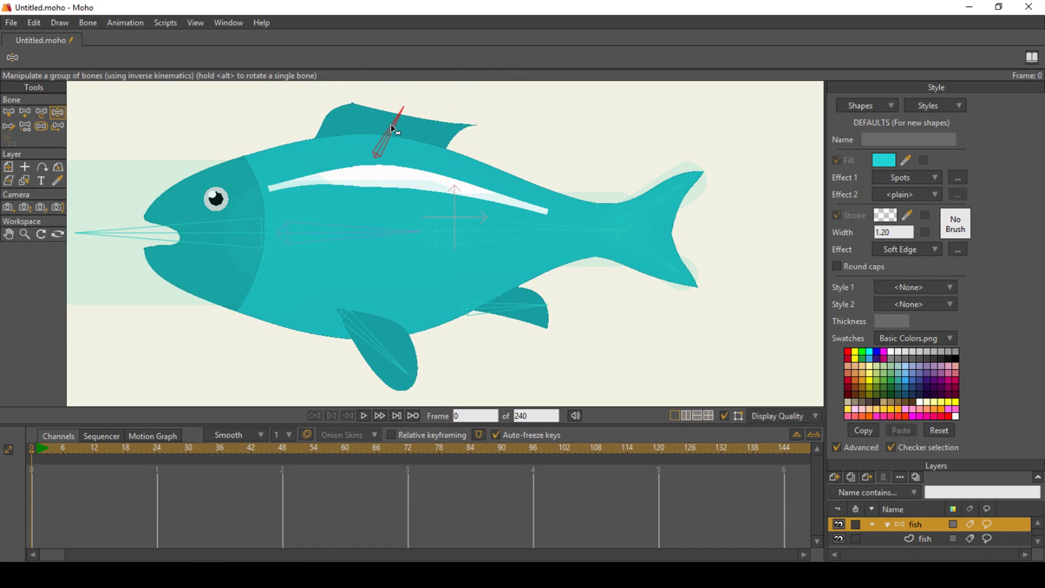
{"action": "mouse_move", "coordinate": [361, 329]}
{"action": "left_mouse_down"}
{"action": "mouse_move", "coordinate": [349, 327]}
{"action": "mouse_move", "coordinate": [362, 325]}
{"action": "left_mouse_up"}
{"action": "left_click_drag", "start_coordinate": [467, 314], "coordinate": [489, 321]}
Enable bone dynamics on all bones except the head bone, and try it out by moving the head bone from frame 1
{"action": "left_click_drag", "start_coordinate": [763, 93], "coordinate": [294, 382]}
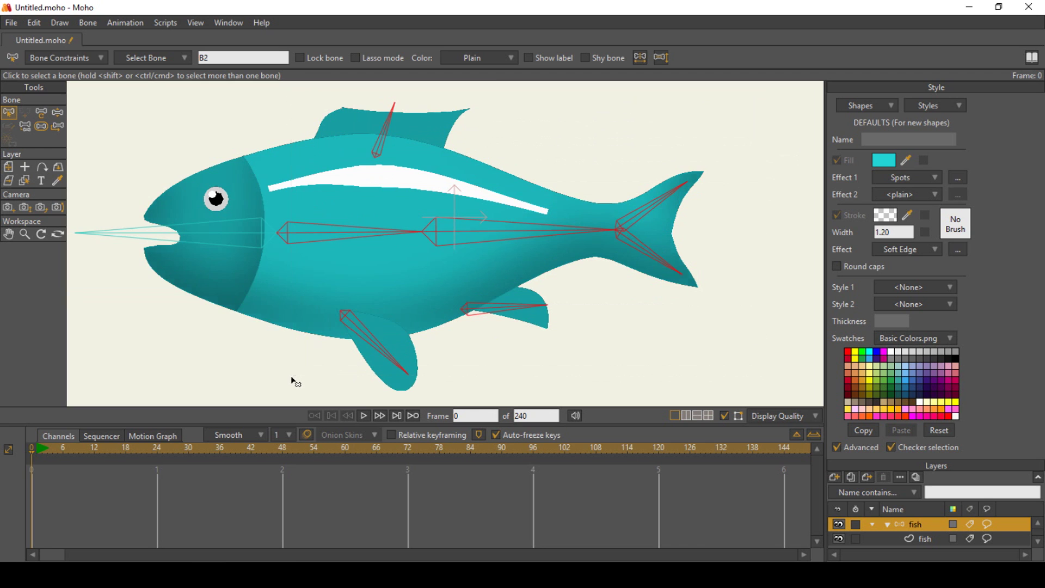
{"action": "left_click", "coordinate": [101, 58]}
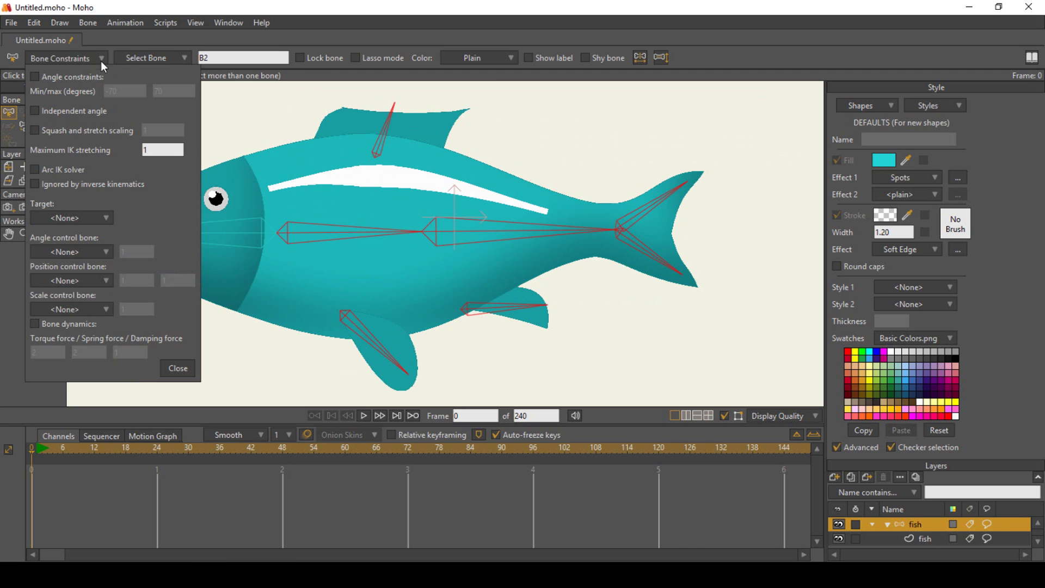
{"action": "left_click", "coordinate": [35, 324]}
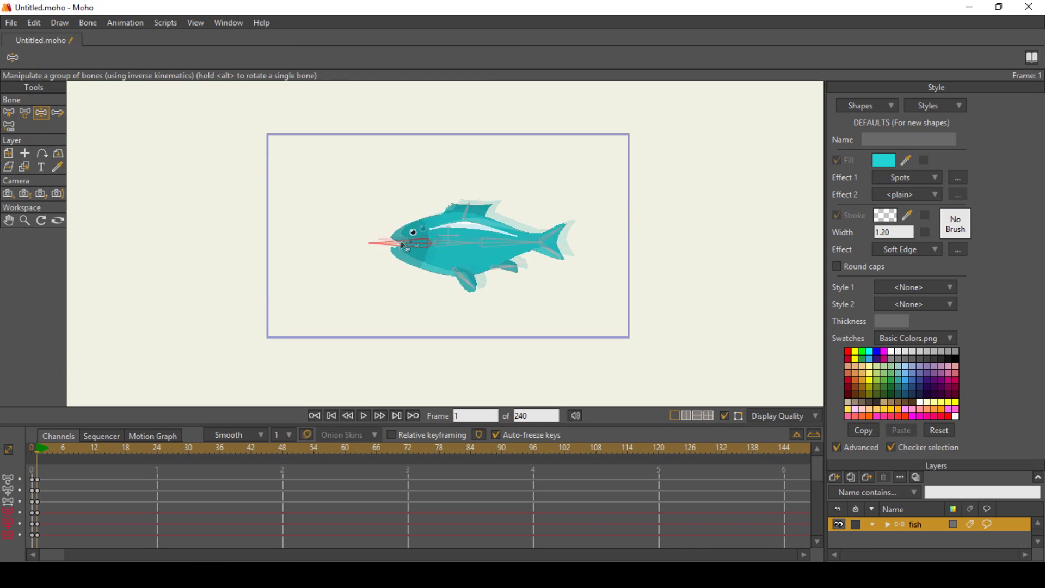
{"action": "left_click_drag", "start_coordinate": [401, 245], "coordinate": [402, 208]}
{"action": "left_click", "coordinate": [97, 460]}
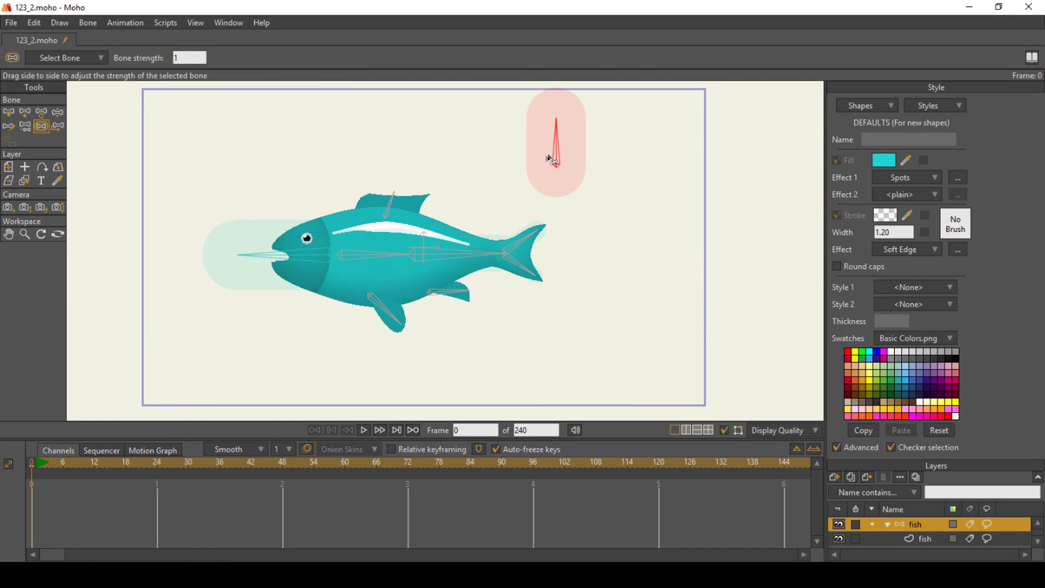
Limit the vertical control bone's angle to -70 and 70 degrees and place copies of it in a row beside it
{"action": "left_click", "coordinate": [65, 58]}
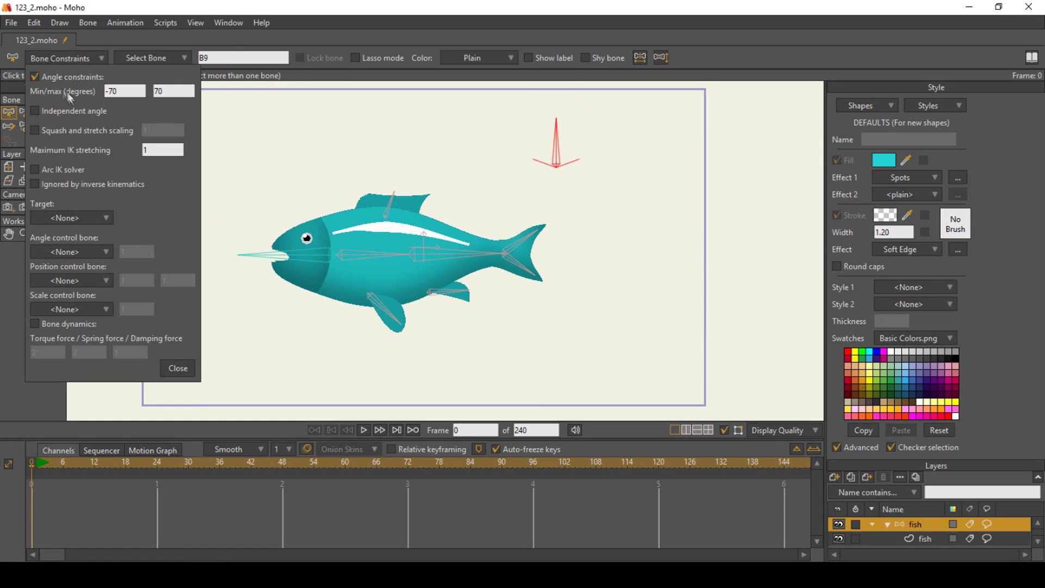
{"action": "left_click", "coordinate": [178, 368]}
{"action": "key", "text": "t"}
{"action": "left_click_drag", "start_coordinate": [561, 169], "coordinate": [593, 169]}
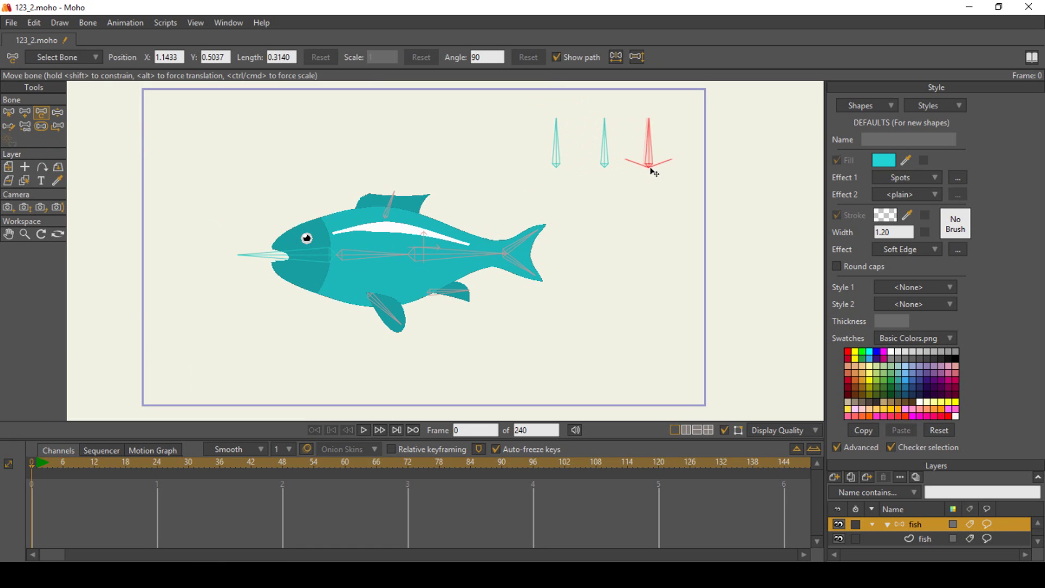
Space the three vertical control bones evenly and create a smart bone action for the first one
{"action": "left_click_drag", "start_coordinate": [649, 169], "coordinate": [653, 169]}
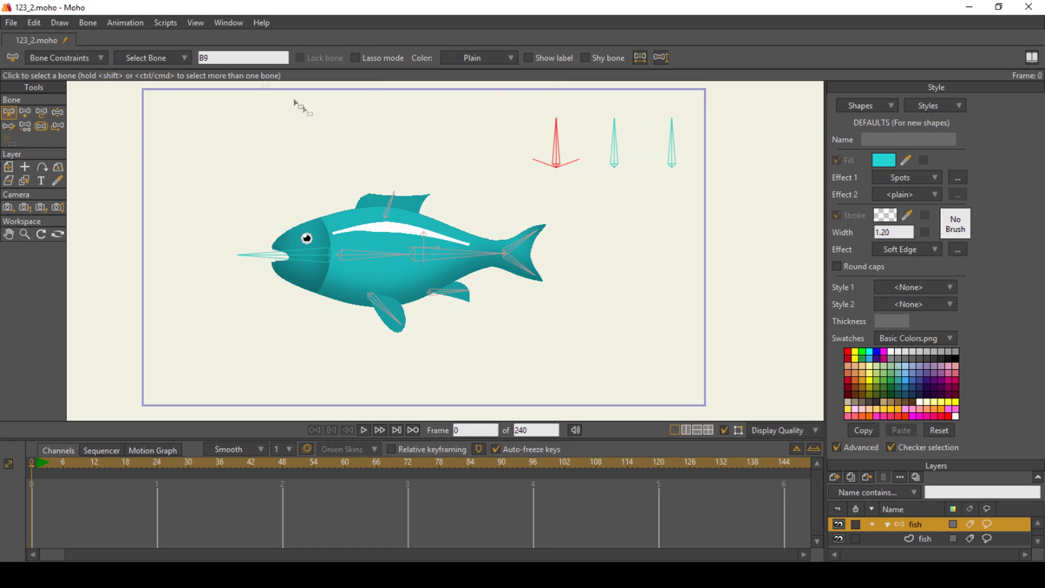
{"action": "left_click", "coordinate": [230, 22]}
{"action": "left_click", "coordinate": [248, 165]}
{"action": "left_click_drag", "start_coordinate": [816, 96], "coordinate": [761, 70]}
{"action": "left_click", "coordinate": [720, 88]}
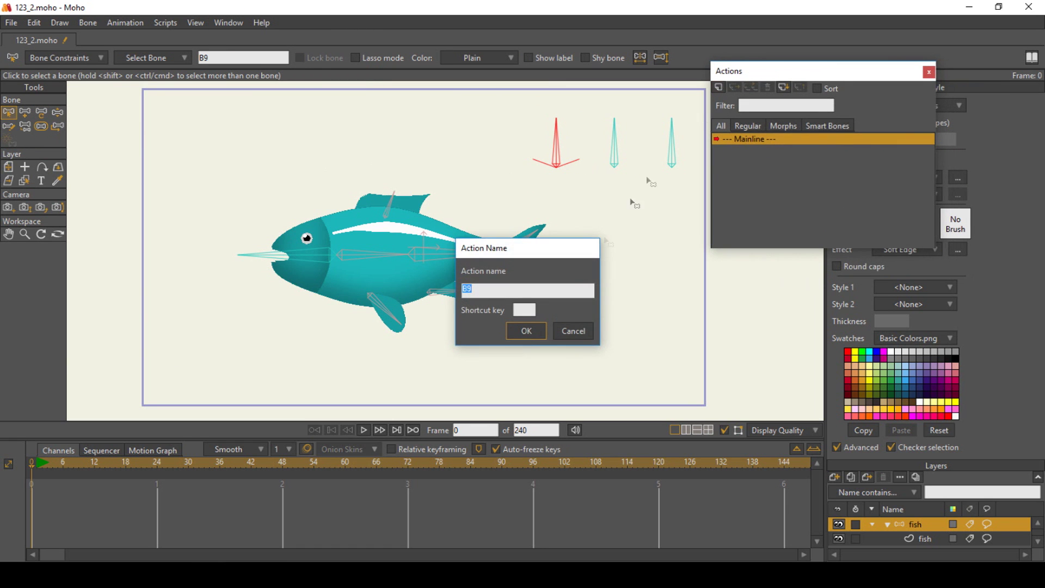
{"action": "left_click", "coordinate": [530, 337]}
Within the action, rotate the first control bone clockwise to its limit and stretch the fish's body bones toward the tail
{"action": "left_click", "coordinate": [25, 113]}
{"action": "left_click_drag", "start_coordinate": [550, 173], "coordinate": [584, 171]}
{"action": "left_click_drag", "start_coordinate": [399, 257], "coordinate": [434, 265]}
{"action": "left_click_drag", "start_coordinate": [528, 256], "coordinate": [587, 264]}
{"action": "left_click_drag", "start_coordinate": [435, 256], "coordinate": [453, 258]}
Shift the dorsal, pectoral and rear lower fin bones back to match the stretched body
{"action": "left_click", "coordinate": [433, 201]}
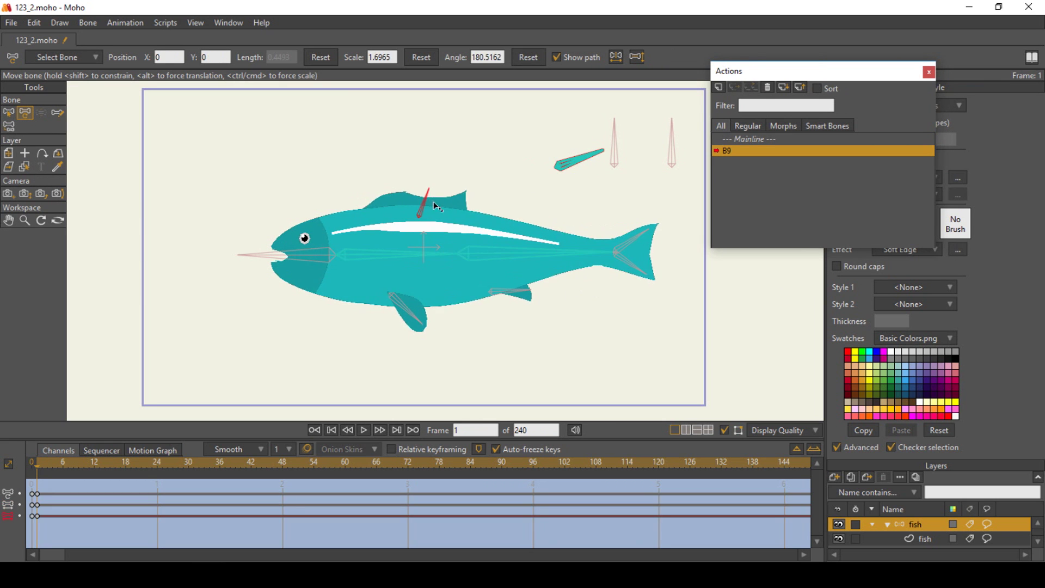
{"action": "left_click_drag", "start_coordinate": [441, 210], "coordinate": [441, 207]}
{"action": "left_click_drag", "start_coordinate": [422, 324], "coordinate": [434, 354]}
{"action": "left_click_drag", "start_coordinate": [529, 293], "coordinate": [566, 298]}
Return to the mainline and create a second action for the first control bone
{"action": "double_click", "coordinate": [749, 140]}
{"action": "left_click", "coordinate": [556, 145]}
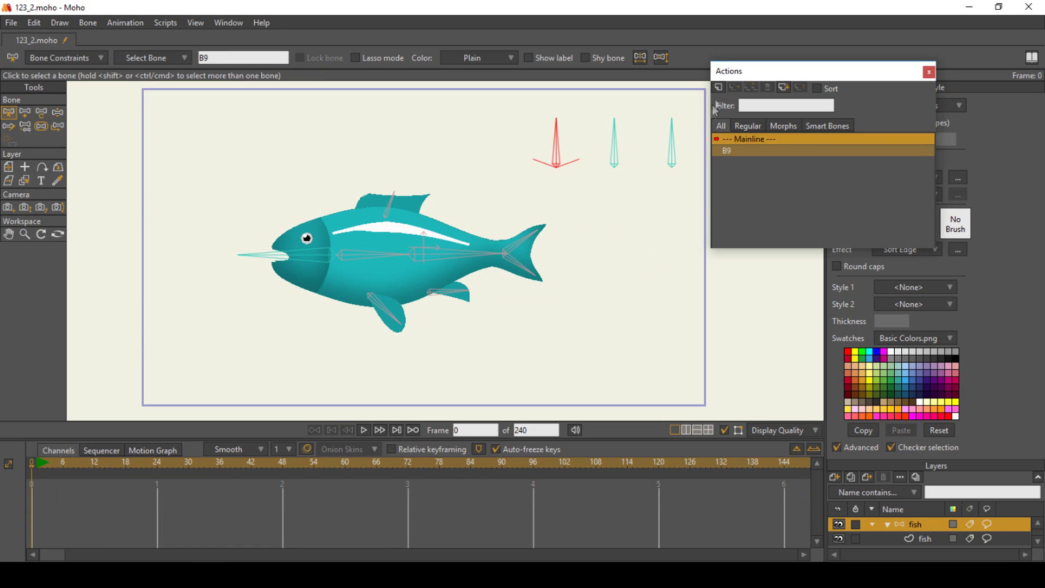
{"action": "left_click", "coordinate": [719, 88]}
{"action": "left_click", "coordinate": [527, 334]}
Pose the first control bone rotated counterclockwise with a shortened fish body, moving the dorsal fin bone forward to fit
{"action": "left_click", "coordinate": [25, 112]}
{"action": "left_click_drag", "start_coordinate": [556, 140], "coordinate": [471, 196]}
{"action": "left_click_drag", "start_coordinate": [402, 254], "coordinate": [371, 253]}
{"action": "left_click_drag", "start_coordinate": [372, 192], "coordinate": [351, 193]}
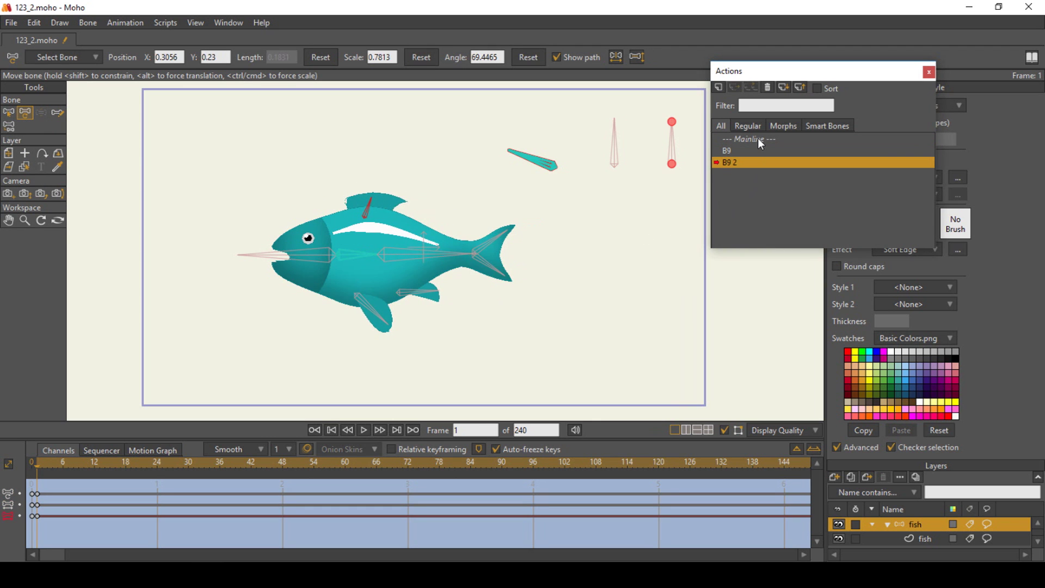
Return to the mainline and test the first control bone by rotating it
{"action": "double_click", "coordinate": [758, 140]}
{"action": "key", "text": "z"}
{"action": "left_click_drag", "start_coordinate": [557, 136], "coordinate": [494, 155]}
Create an action for the middle control bone and rotate that bone clockwise to about 58 degrees at frame 1
{"action": "key", "text": "b"}
{"action": "left_click", "coordinate": [613, 156]}
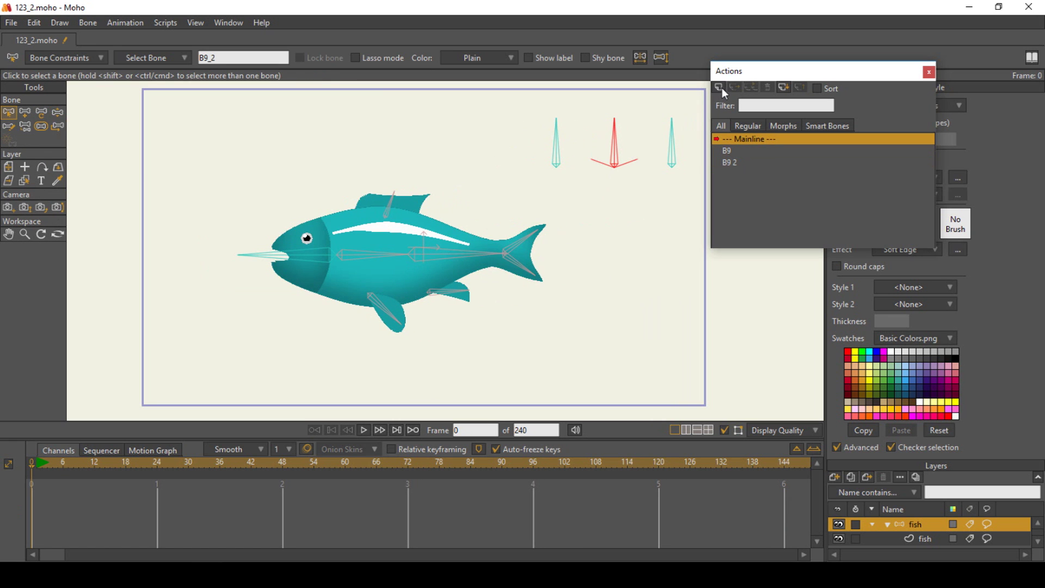
{"action": "left_click", "coordinate": [719, 87]}
{"action": "left_click", "coordinate": [532, 330]}
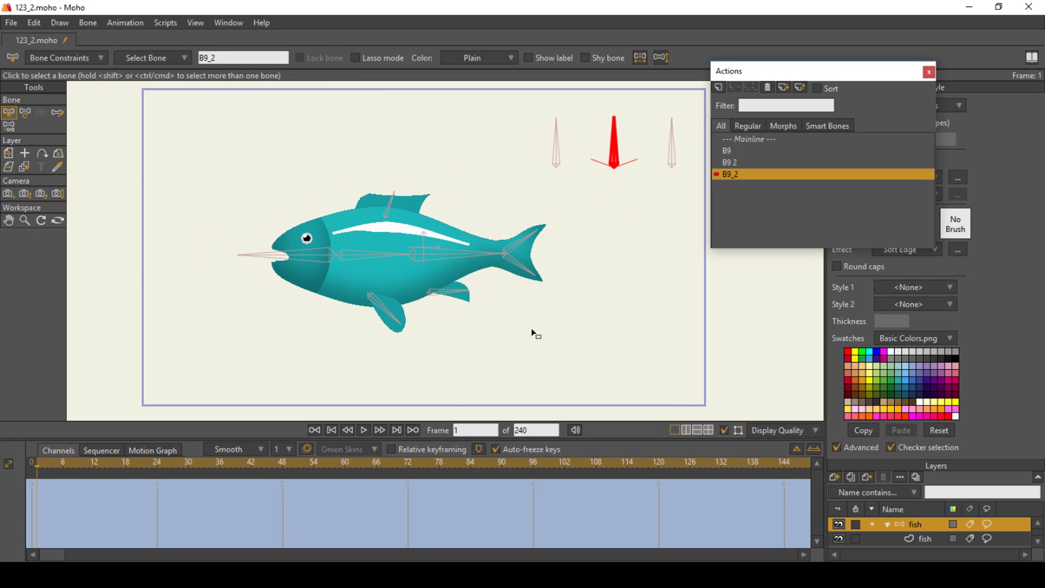
{"action": "key", "text": "t"}
{"action": "left_click_drag", "start_coordinate": [614, 128], "coordinate": [634, 133]}
Change the body shape's fill on the inner fish vector layer to green 24B91D
{"action": "left_click", "coordinate": [925, 539]}
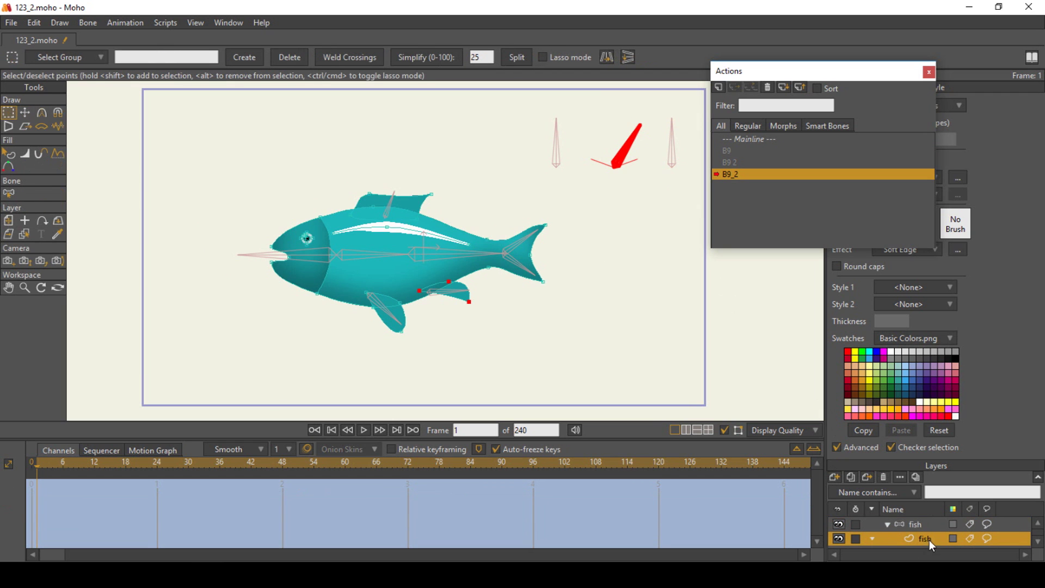
{"action": "left_click", "coordinate": [9, 154]}
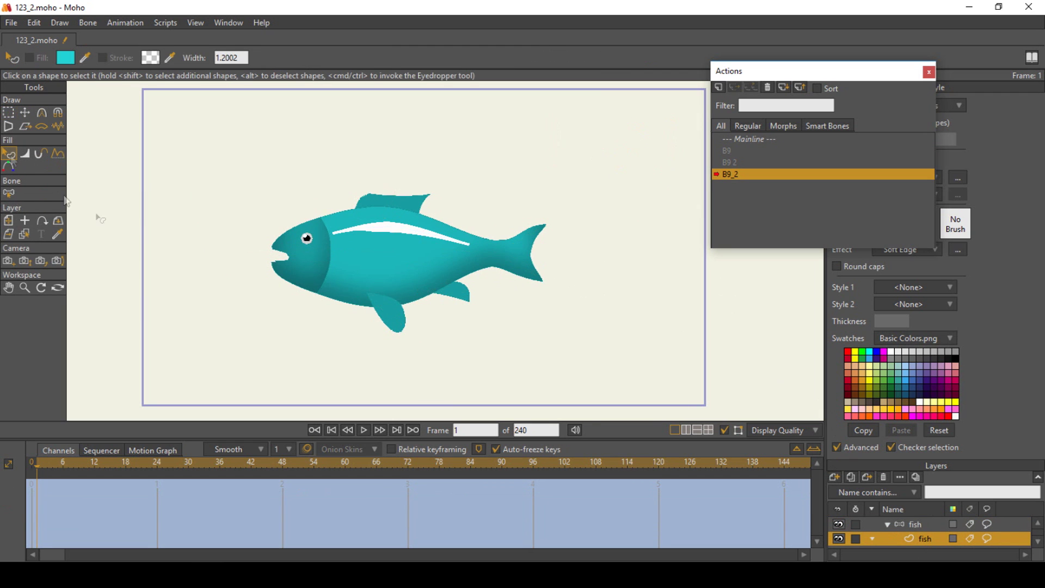
{"action": "left_click", "coordinate": [370, 269]}
{"action": "left_click_drag", "start_coordinate": [811, 70], "coordinate": [673, 215]}
{"action": "left_click", "coordinate": [879, 160]}
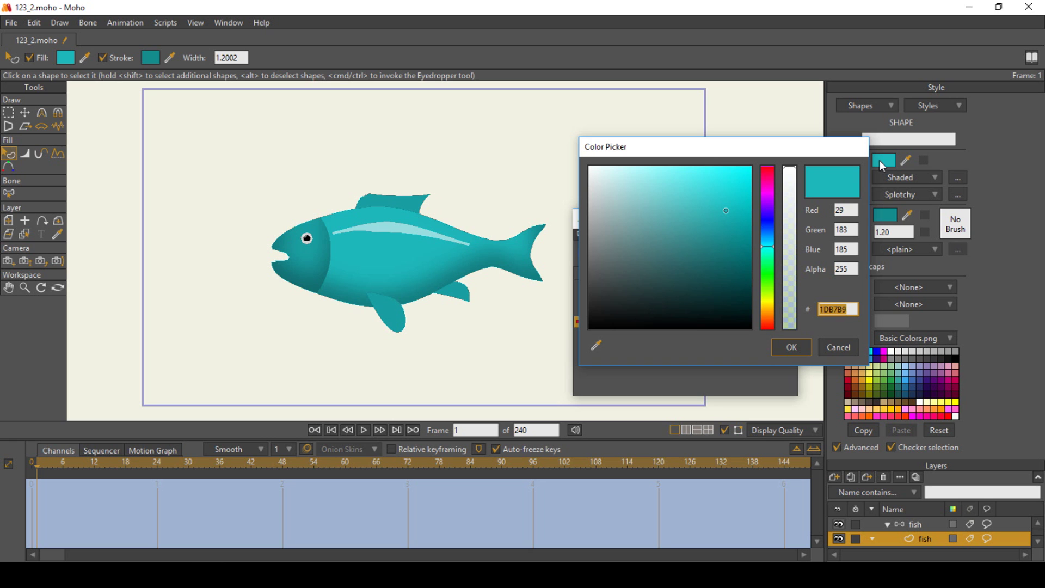
{"action": "left_click_drag", "start_coordinate": [773, 248], "coordinate": [773, 273]}
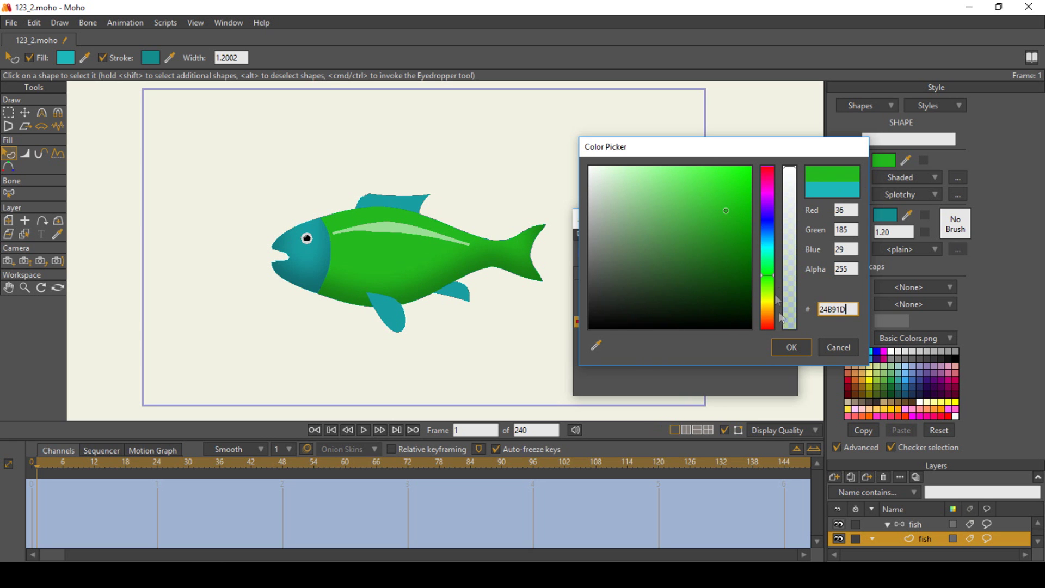
{"action": "left_click", "coordinate": [791, 348]}
Change the fill of the head and fin shapes to darker green 23A119
{"action": "left_click", "coordinate": [314, 262]}
{"action": "left_click", "coordinate": [390, 202], "text": "shift"}
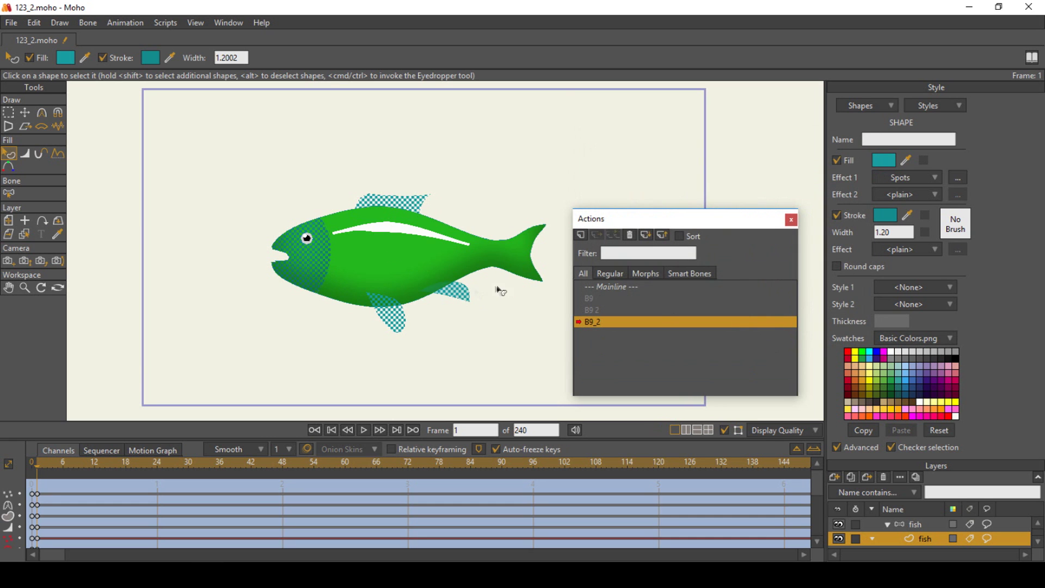
{"action": "left_click", "coordinate": [883, 161]}
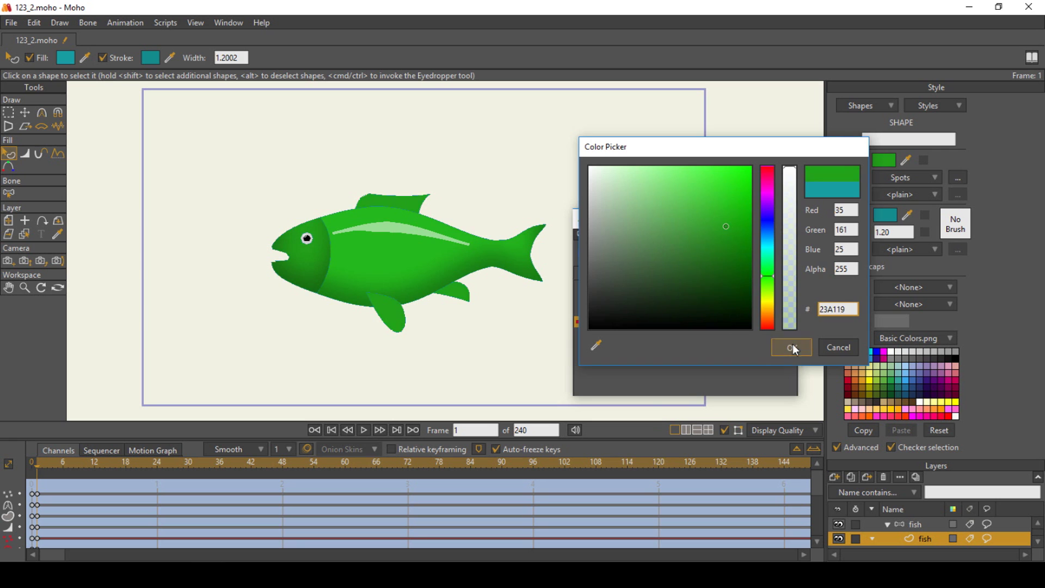
{"action": "left_click", "coordinate": [791, 347]}
At frame 2 of the action, rotate the middle control bone further clockwise to 20 degrees
{"action": "left_click", "coordinate": [908, 524]}
{"action": "left_click", "coordinate": [45, 471]}
{"action": "left_click", "coordinate": [27, 114]}
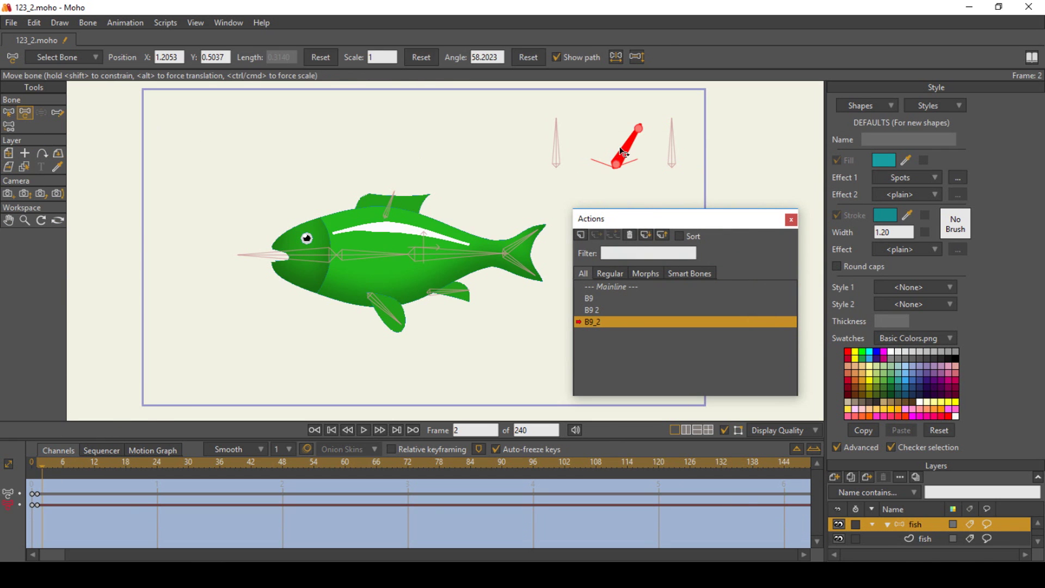
{"action": "left_click_drag", "start_coordinate": [640, 127], "coordinate": [660, 152]}
At frame 2, recolour the head and fins dark yellow and set the body fill to yellow C7BD1E
{"action": "left_click", "coordinate": [916, 538]}
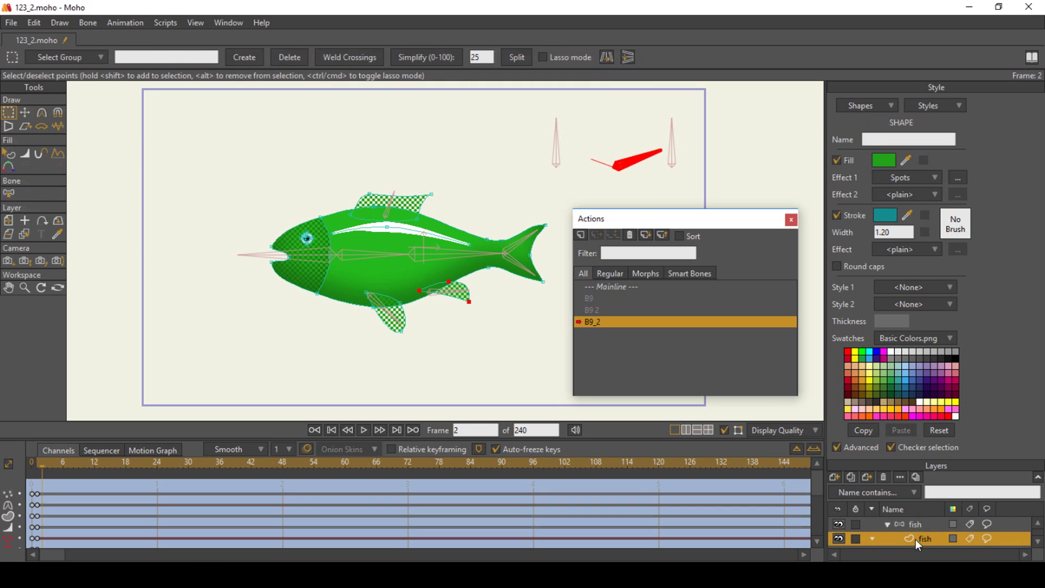
{"action": "left_click", "coordinate": [887, 162]}
{"action": "left_click", "coordinate": [769, 305]}
{"action": "left_click", "coordinate": [791, 346]}
{"action": "key", "text": "q"}
{"action": "left_click", "coordinate": [477, 259]}
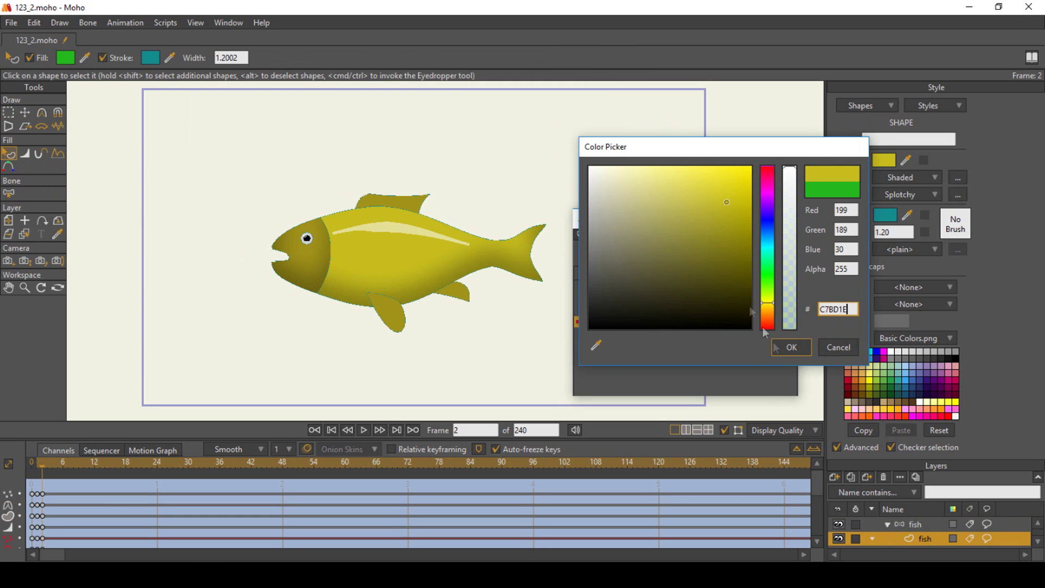
{"action": "left_click", "coordinate": [787, 345]}
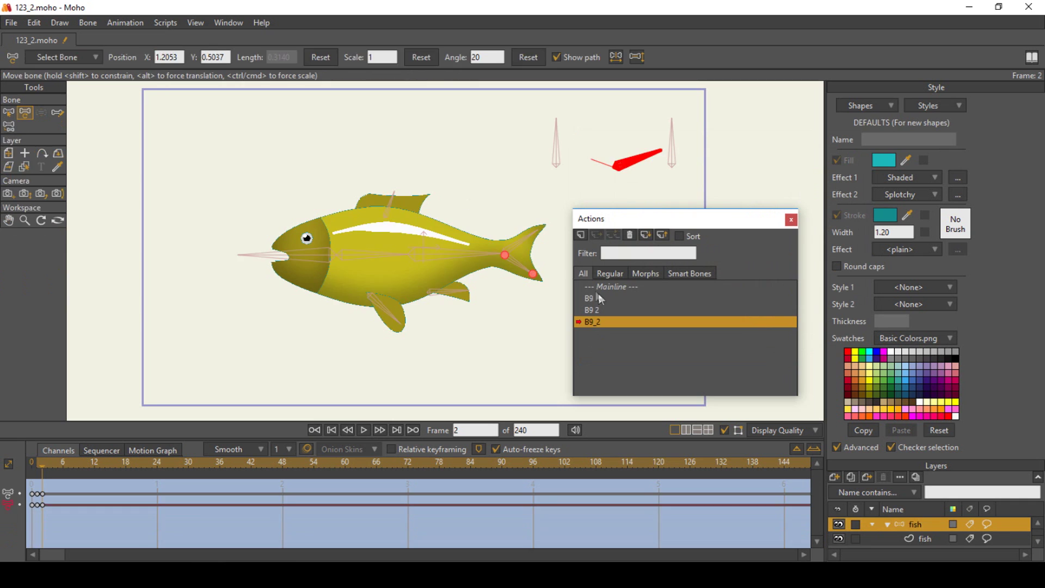
Create a second action for the middle control bone and fill the head and fins with red E24E4E
{"action": "left_click", "coordinate": [584, 286]}
{"action": "left_click", "coordinate": [580, 235]}
{"action": "left_click", "coordinate": [523, 330]}
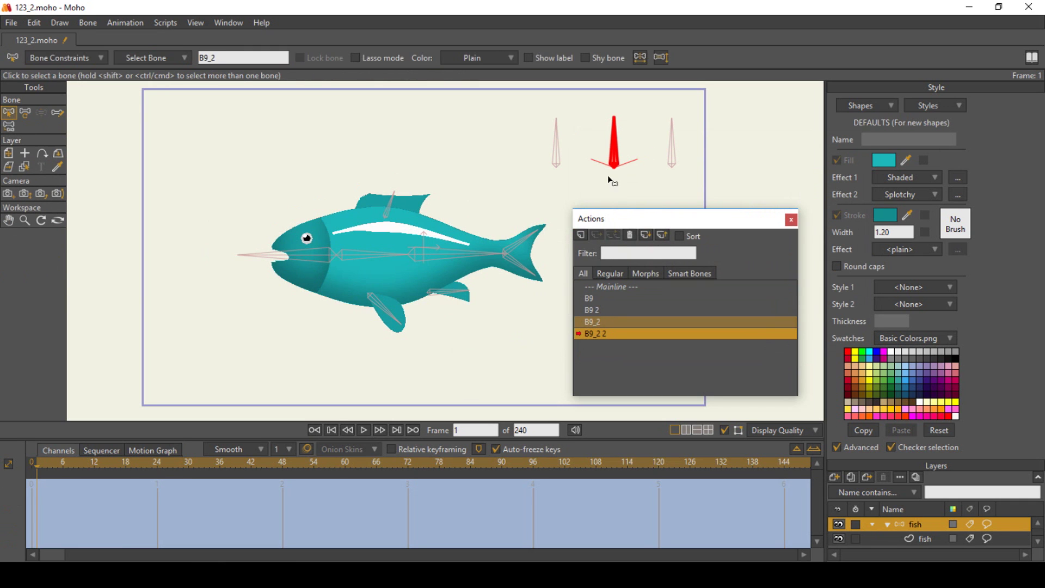
{"action": "key", "text": "t"}
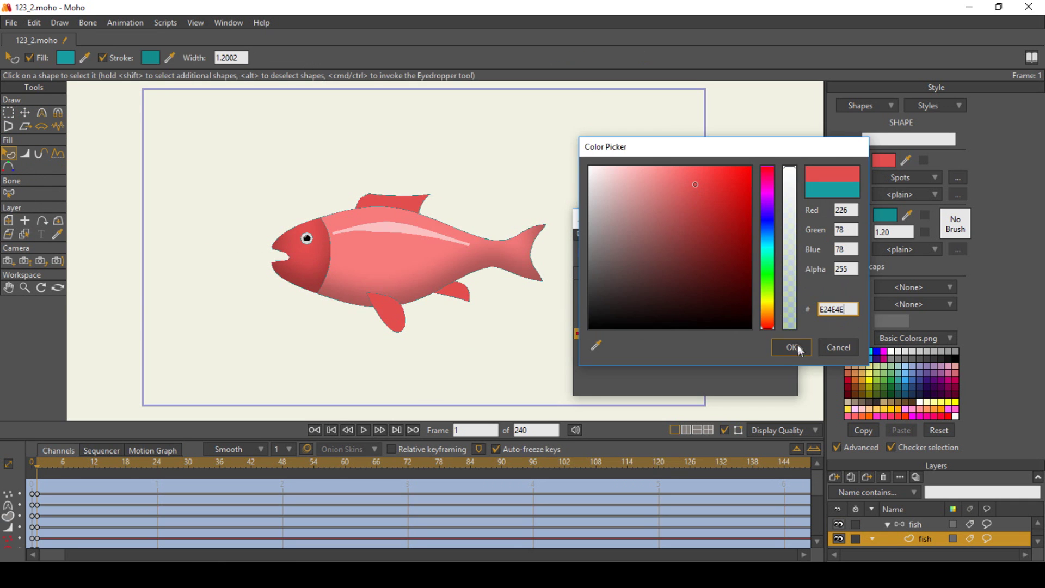
{"action": "left_click", "coordinate": [792, 346]}
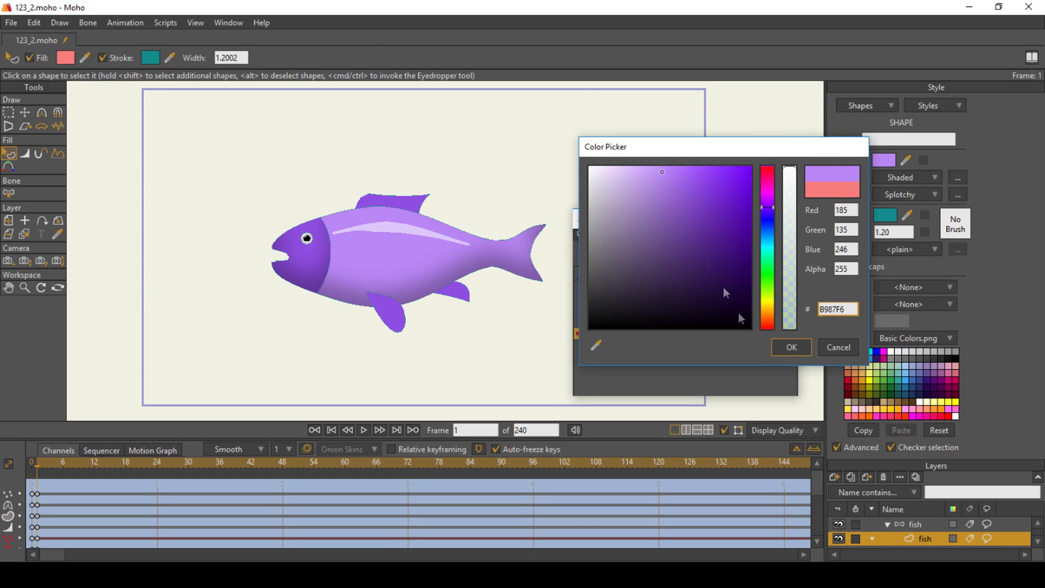
Set the body fill to purple B987F6 and test the middle control bone by swinging it to both sides
{"action": "left_click", "coordinate": [790, 347]}
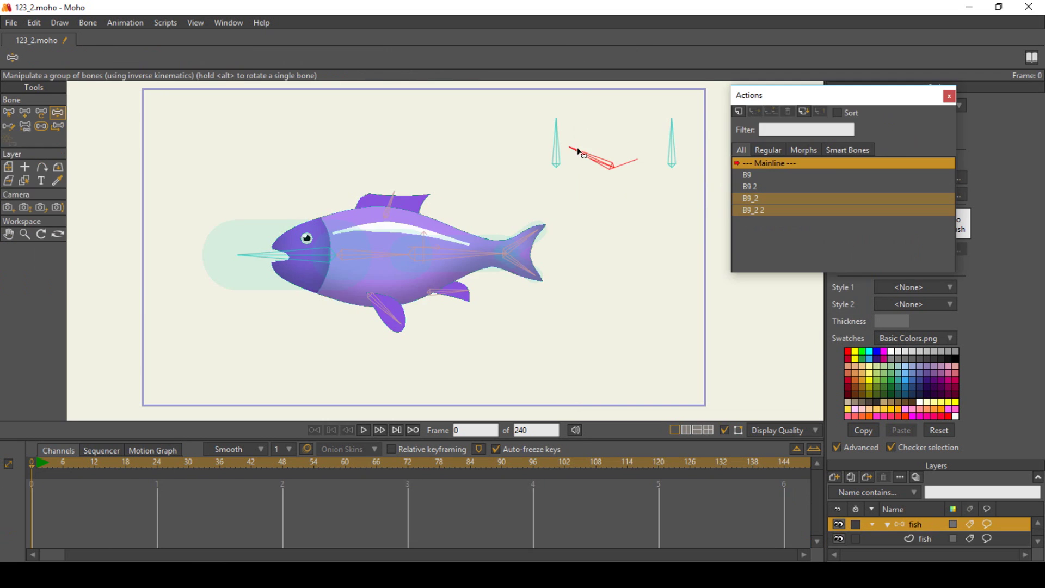
{"action": "left_click_drag", "start_coordinate": [582, 138], "coordinate": [653, 163]}
Create an action for the third control bone and rotate that bone clockwise to its limit
{"action": "key", "text": "t"}
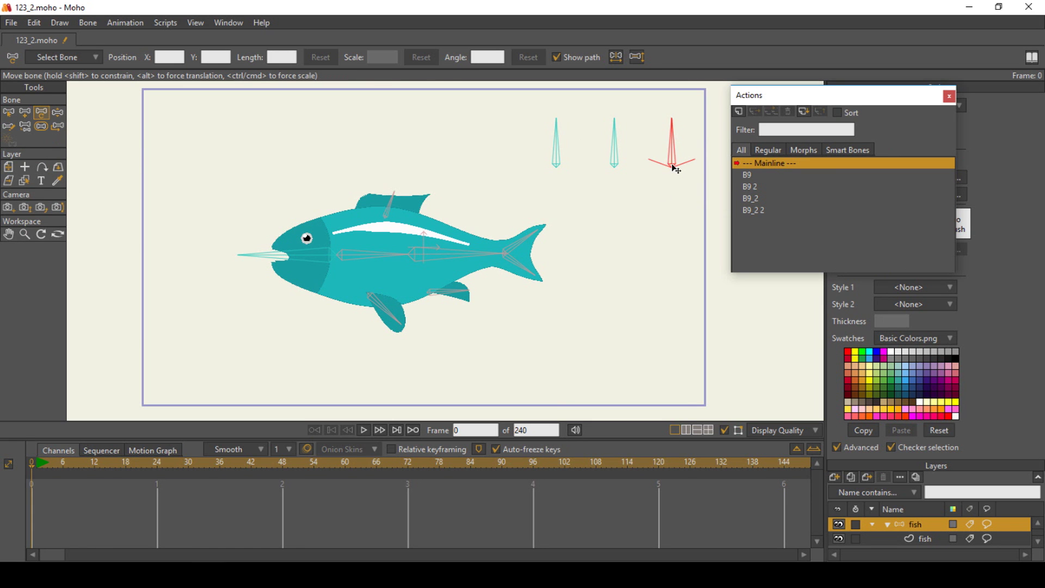
{"action": "left_click", "coordinate": [738, 112]}
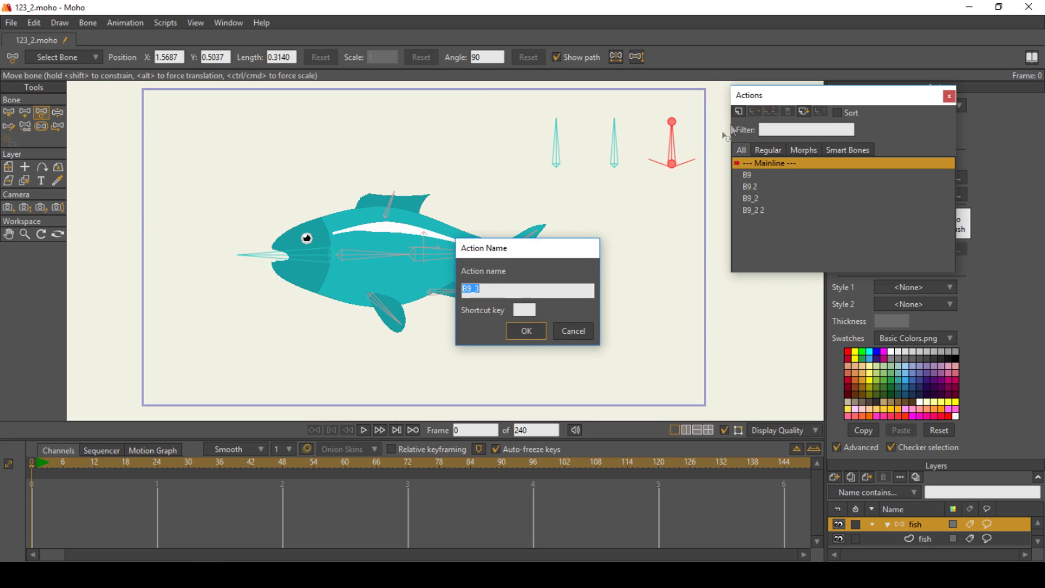
{"action": "left_click", "coordinate": [533, 328]}
{"action": "left_click_drag", "start_coordinate": [672, 131], "coordinate": [710, 177]}
Reshape the fish's points in this action, lengthening the dorsal fin's rear tip and spreading both tail tips outward
{"action": "left_click", "coordinate": [925, 538]}
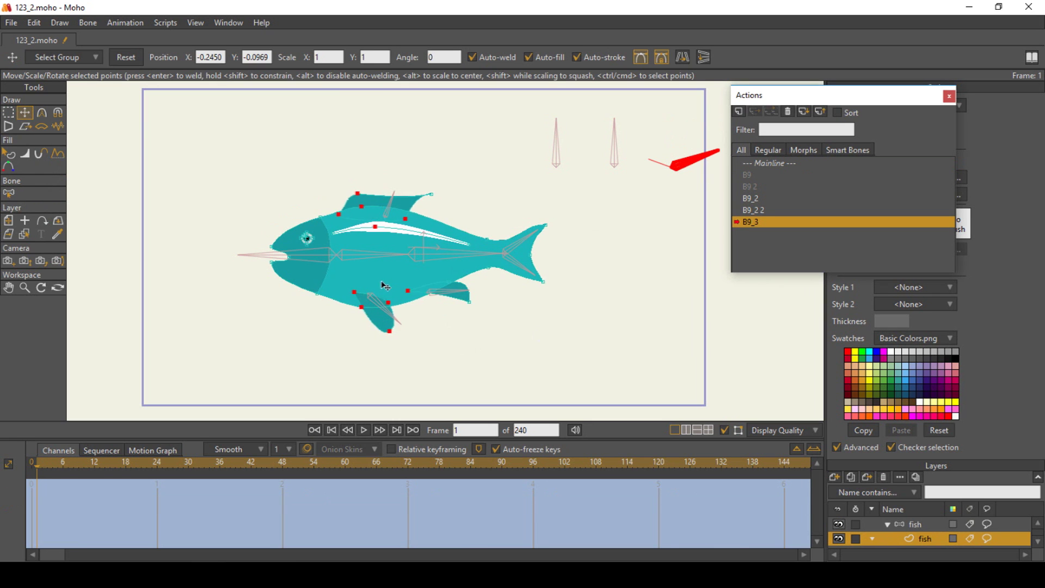
{"action": "scroll", "coordinate": [390, 270], "scroll_direction": "up", "scroll_amount": 5}
{"action": "left_click", "coordinate": [583, 206]}
{"action": "left_click_drag", "start_coordinate": [417, 186], "coordinate": [438, 263]}
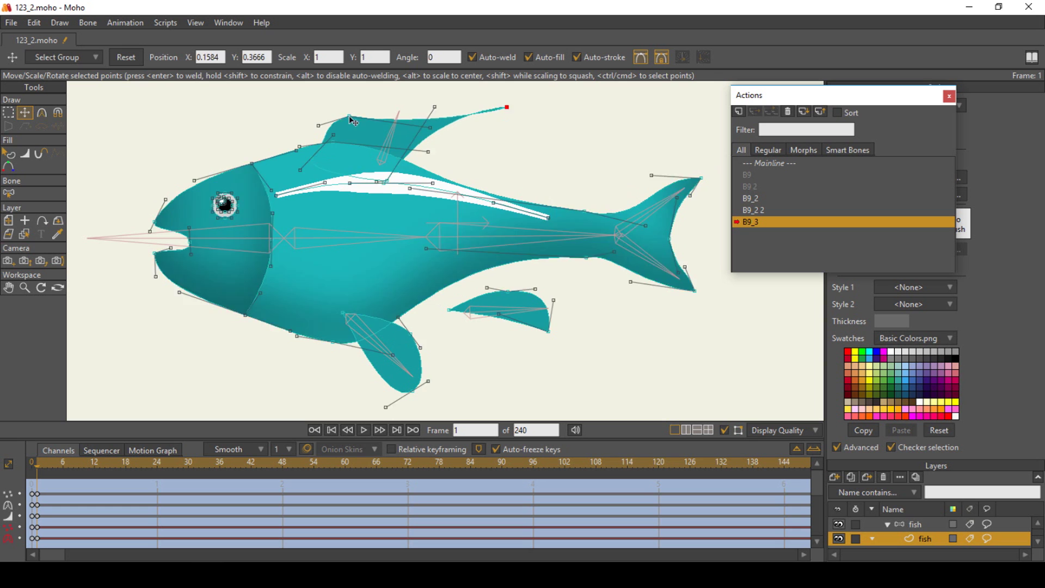
{"action": "left_click", "coordinate": [700, 178]}
{"action": "left_click_drag", "start_coordinate": [701, 179], "coordinate": [732, 128]}
{"action": "left_click_drag", "start_coordinate": [694, 290], "coordinate": [748, 343]}
Move the rear lower fin's bone up so the fin meets the reshaped belly
{"action": "left_click", "coordinate": [915, 524]}
{"action": "left_click_drag", "start_coordinate": [469, 312], "coordinate": [466, 274]}
{"action": "left_click", "coordinate": [646, 256]}
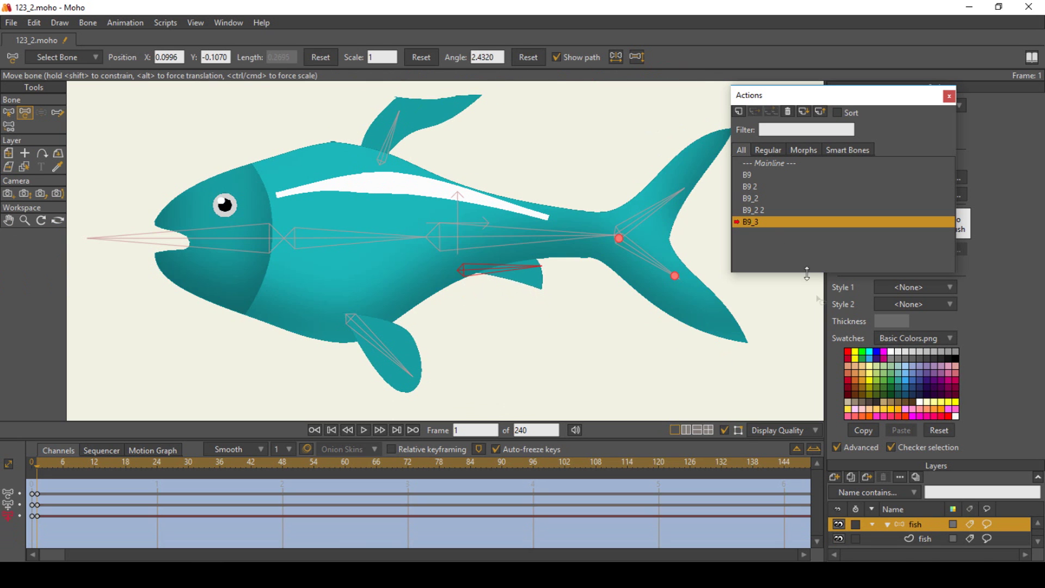
Create a second action for the third control bone from the mainline and rotate that bone counterclockwise
{"action": "double_click", "coordinate": [770, 162]}
{"action": "left_click", "coordinate": [809, 127]}
{"action": "left_click", "coordinate": [527, 331]}
{"action": "key", "text": "t"}
{"action": "left_click_drag", "start_coordinate": [687, 112], "coordinate": [605, 181]}
Reshape the fish in this action with a sharp mouth corner, a pointed pectoral fin tip and a lower dorsal fin front
{"action": "left_click", "coordinate": [925, 538]}
{"action": "scroll", "coordinate": [228, 309], "scroll_direction": "up", "scroll_amount": 5}
{"action": "left_click_drag", "start_coordinate": [128, 235], "coordinate": [74, 233]}
{"action": "left_click", "coordinate": [417, 412]}
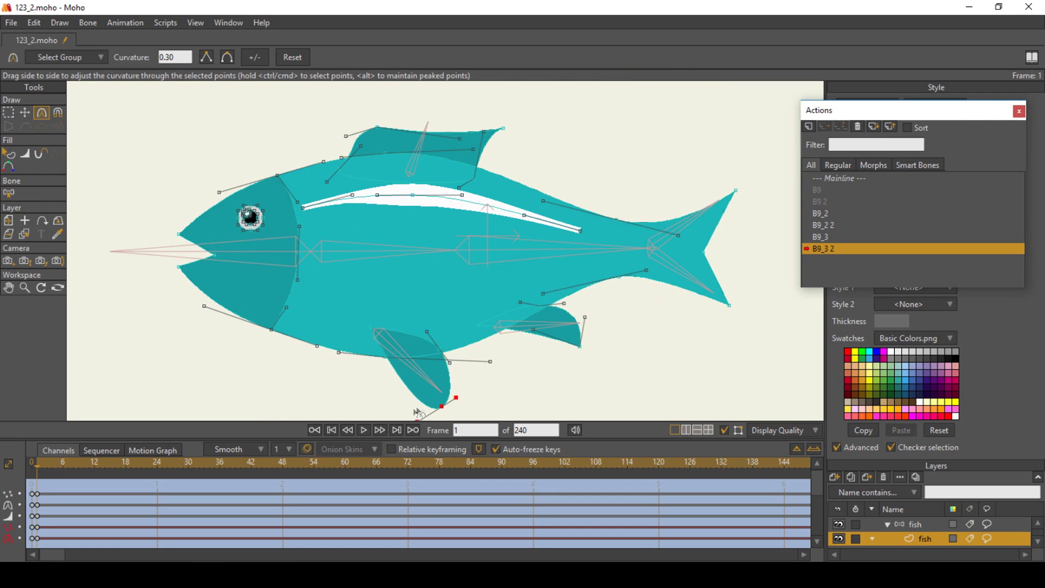
{"action": "key", "text": "t"}
{"action": "left_click", "coordinate": [377, 136]}
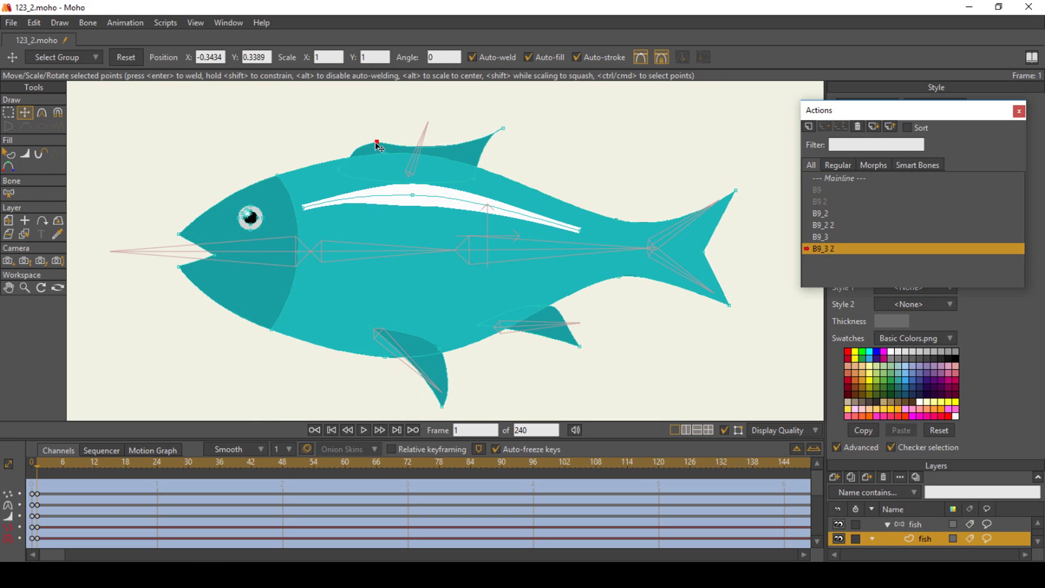
Return to the mainline and test the third control bone by swinging it to both sides
{"action": "left_click", "coordinate": [835, 178]}
{"action": "left_click_drag", "start_coordinate": [668, 153], "coordinate": [784, 155]}
{"action": "left_click_drag", "start_coordinate": [646, 128], "coordinate": [553, 128]}
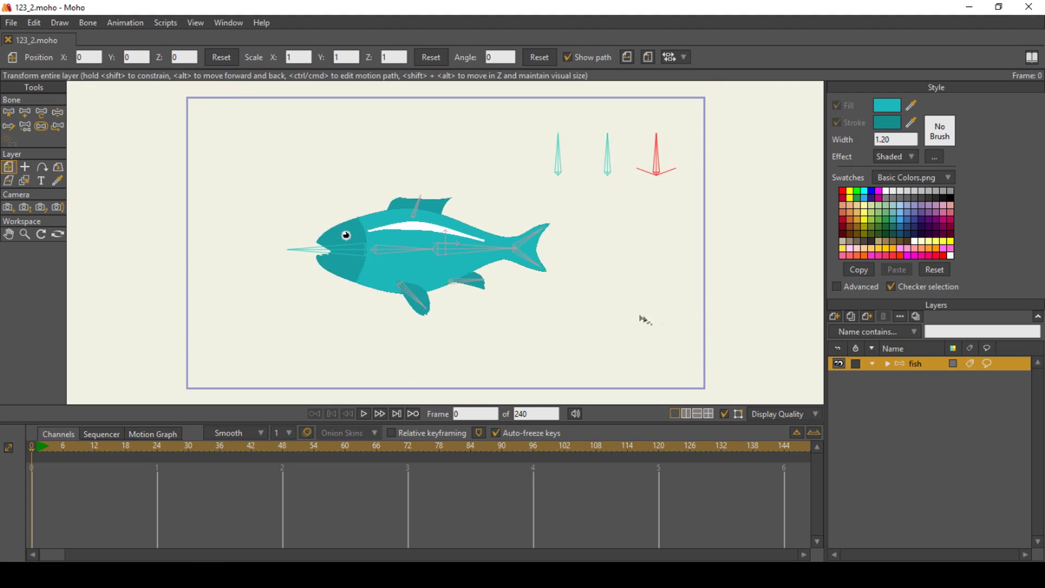
Scale the whole fish layer to about 0.36 and move it to about X 1.46, Y -0.45 in the frame's lower right area
{"action": "left_click_drag", "start_coordinate": [643, 319], "coordinate": [518, 280]}
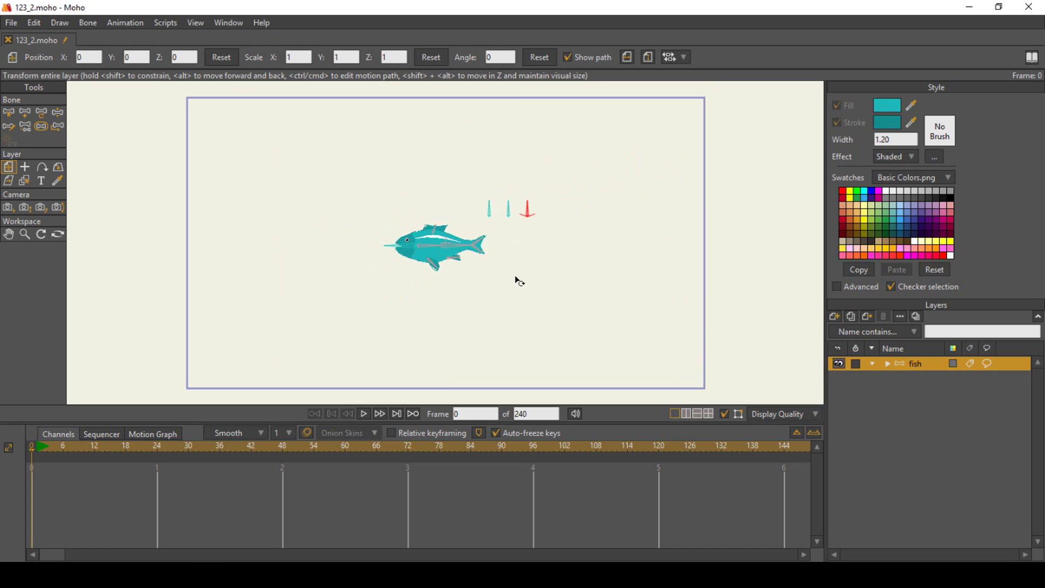
{"action": "left_click_drag", "start_coordinate": [527, 208], "coordinate": [651, 314]}
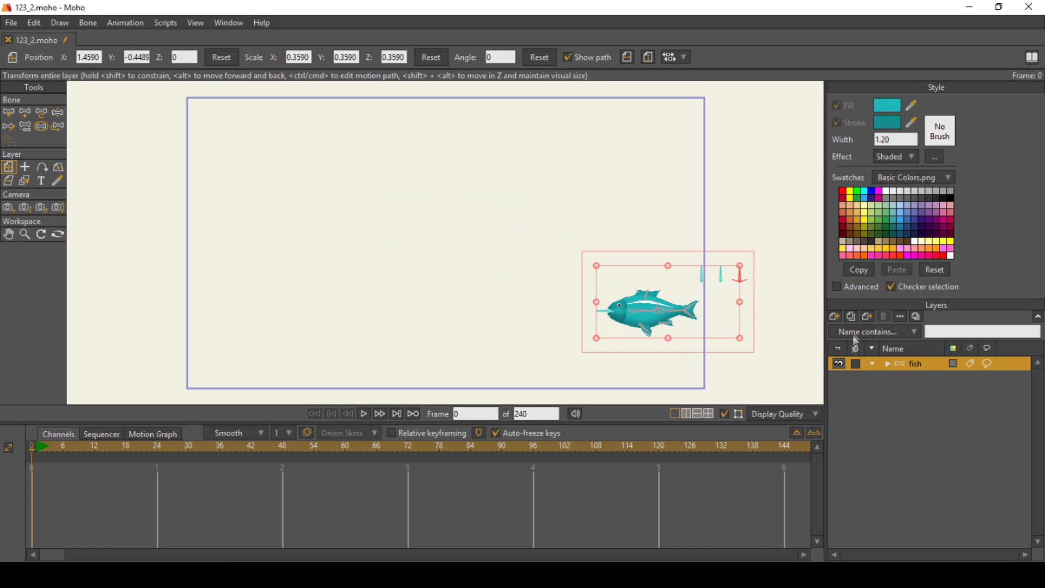
Add a bone layer for the fish group and nest the fish layer inside it
{"action": "left_click", "coordinate": [838, 320]}
{"action": "left_click", "coordinate": [871, 390]}
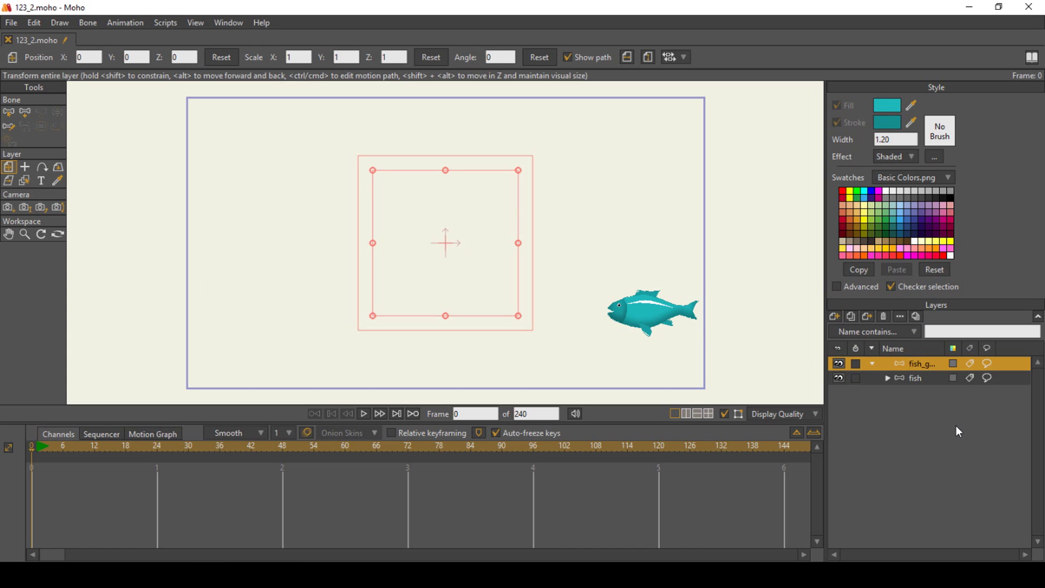
{"action": "left_click", "coordinate": [914, 378]}
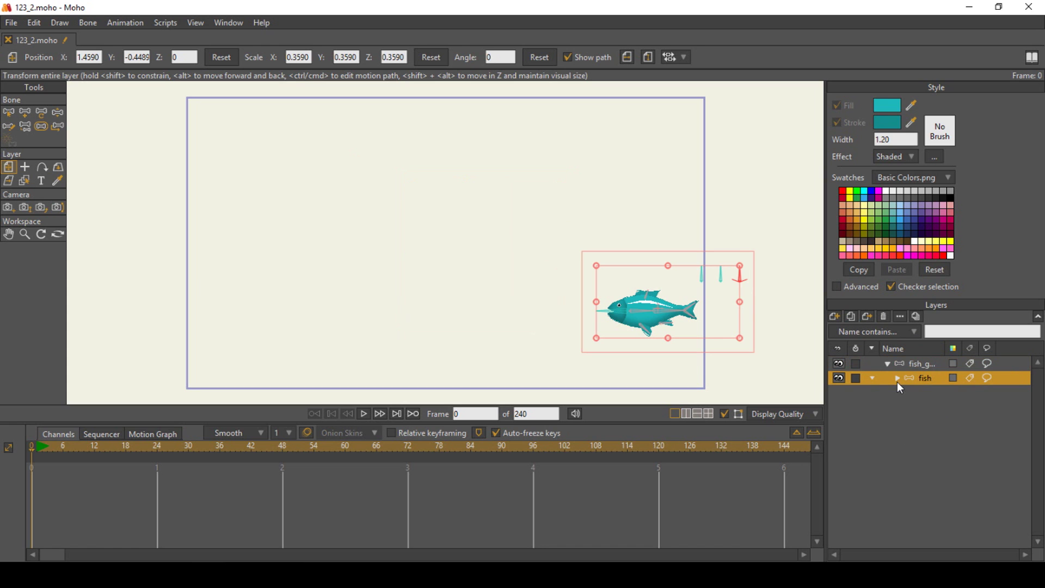
{"action": "left_click", "coordinate": [919, 365]}
Draw a horizontal root bone, two angled branch bones from its tip, and rows of short horizontal bones behind them
{"action": "left_click", "coordinate": [25, 113]}
{"action": "mouse_move", "coordinate": [188, 240]}
{"action": "left_mouse_down"}
{"action": "mouse_move", "coordinate": [293, 236]}
{"action": "mouse_move", "coordinate": [330, 159]}
{"action": "left_mouse_up"}
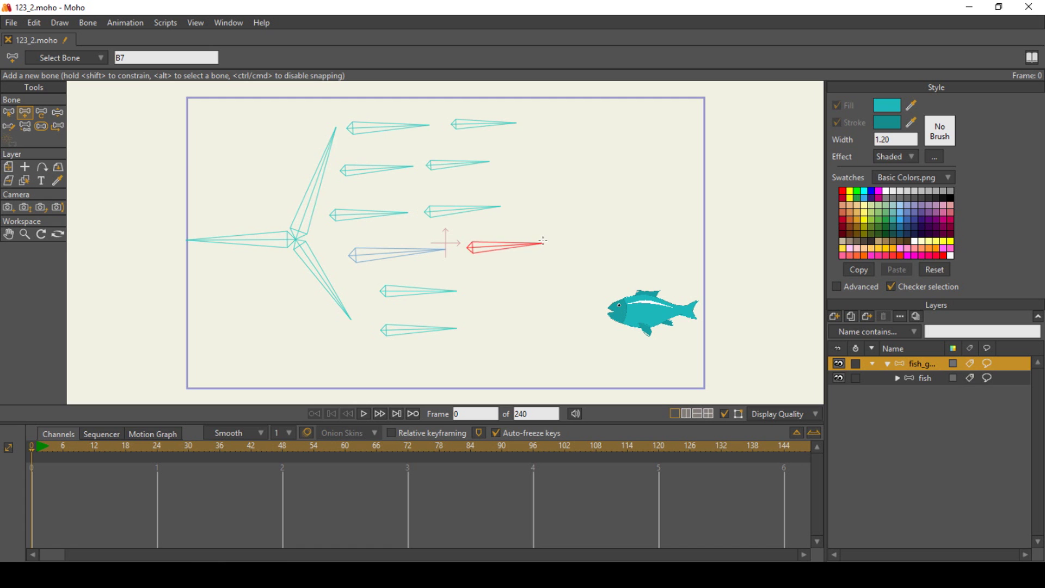
{"action": "left_click_drag", "start_coordinate": [507, 327], "coordinate": [545, 326]}
Select all bones of the group layer and reduce their bone strength
{"action": "key", "text": "ctrl+a"}
{"action": "left_click", "coordinate": [41, 126]}
{"action": "left_click_drag", "start_coordinate": [402, 260], "coordinate": [348, 261]}
Enable bone dynamics on all group bones except the root bone
{"action": "left_click", "coordinate": [9, 113]}
{"action": "left_click_drag", "start_coordinate": [566, 96], "coordinate": [319, 347]}
{"action": "left_click", "coordinate": [93, 61]}
{"action": "left_click", "coordinate": [35, 324]}
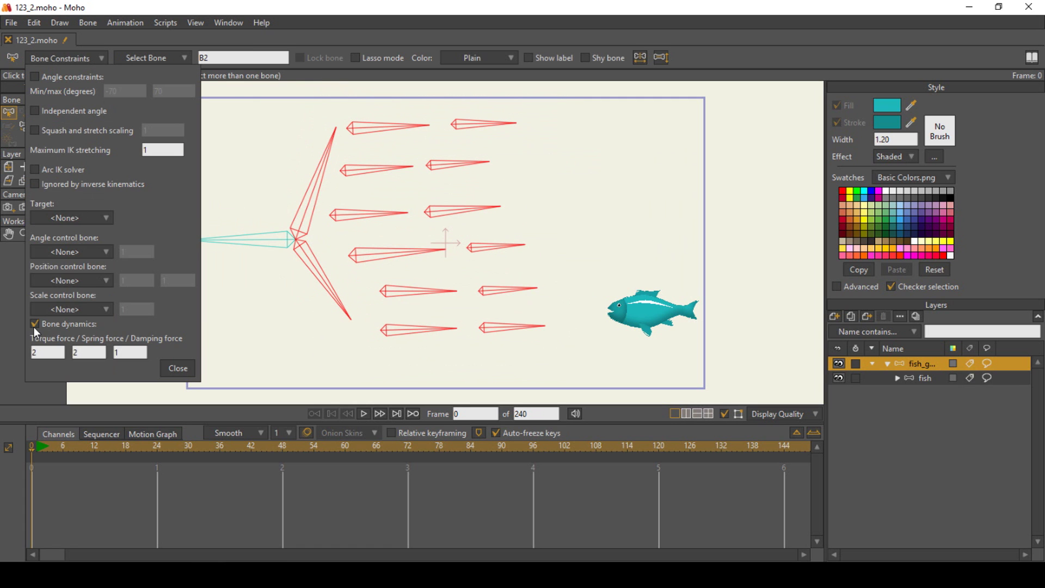
Parent both branch bones to the root bone, the front-row bones to the nearest branch, and each rear bone to the bone ahead
{"action": "left_click", "coordinate": [178, 367]}
{"action": "key", "text": "p"}
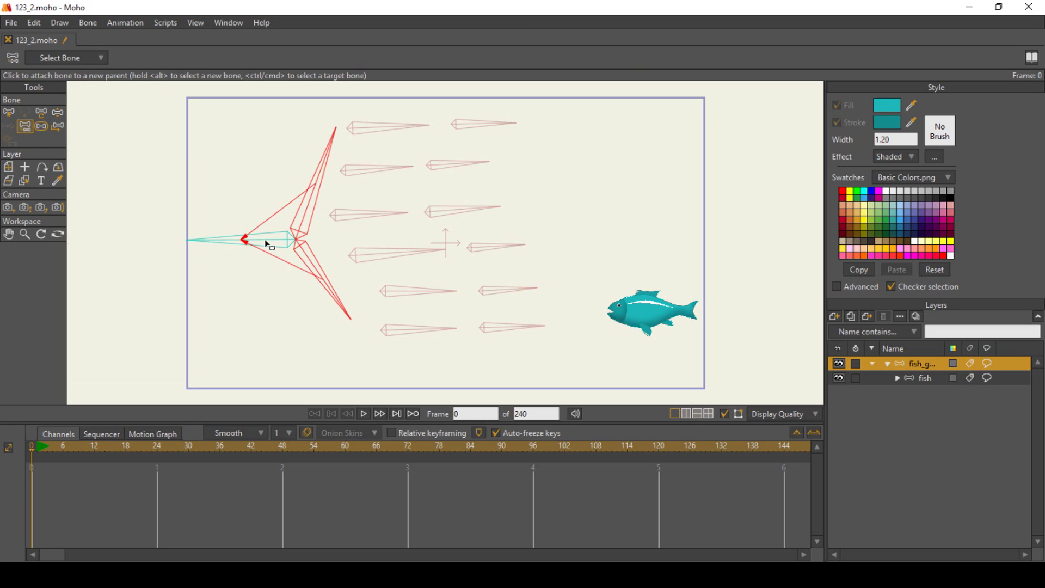
{"action": "left_click_drag", "start_coordinate": [393, 237], "coordinate": [433, 344]}
{"action": "left_click", "coordinate": [323, 277]}
{"action": "left_click", "coordinate": [479, 124], "text": "alt"}
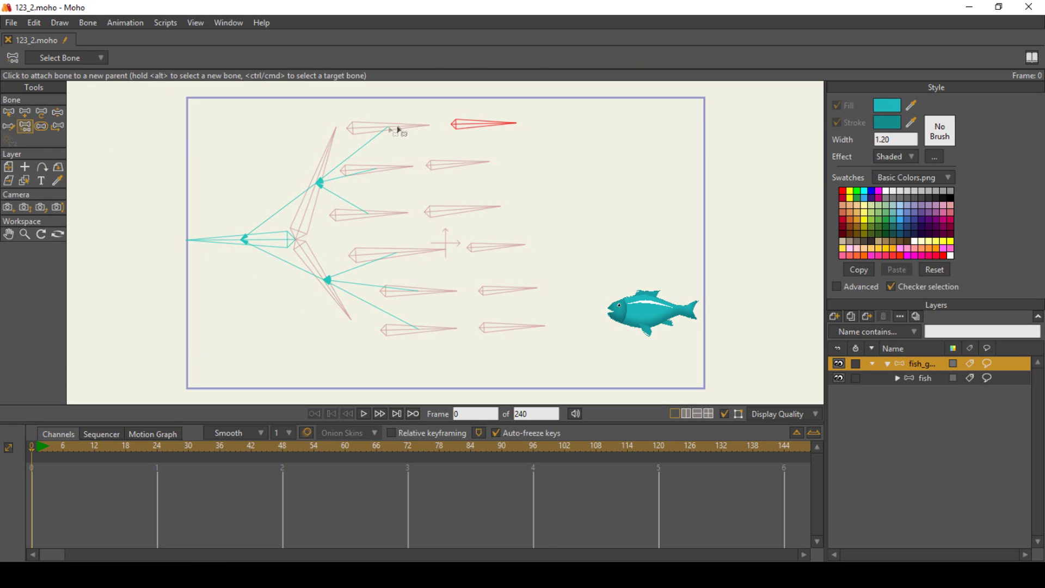
{"action": "left_click", "coordinate": [460, 211], "text": "alt"}
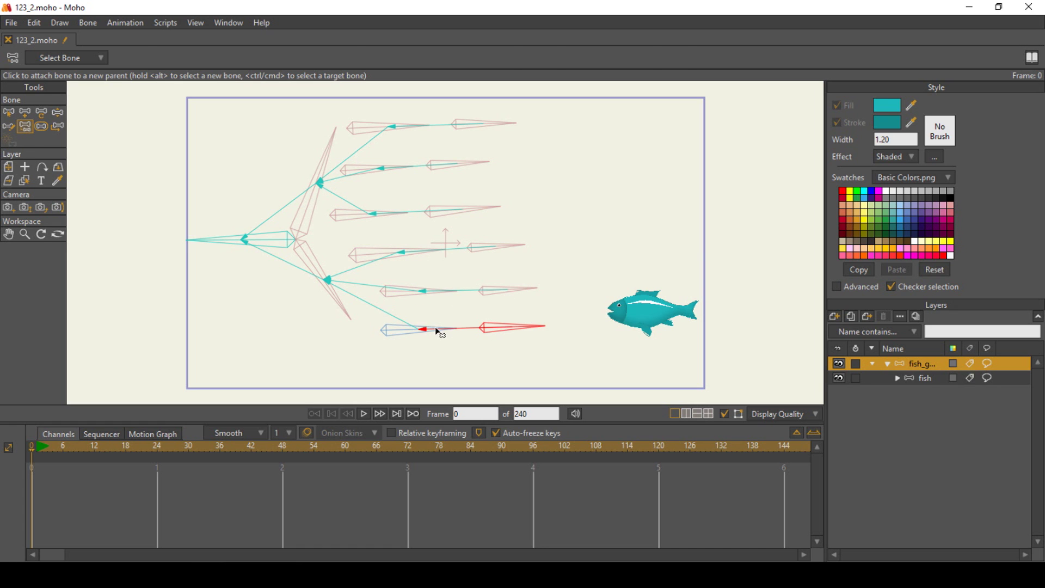
Duplicate the fish layer into six fish and place one at each rear bone of the group
{"action": "left_click", "coordinate": [919, 378]}
{"action": "left_click_drag", "start_coordinate": [486, 170], "coordinate": [524, 298]}
{"action": "key", "text": "ctrl+d"}
{"action": "key", "text": "ctrl+d"}
{"action": "key", "text": "ctrl+d"}
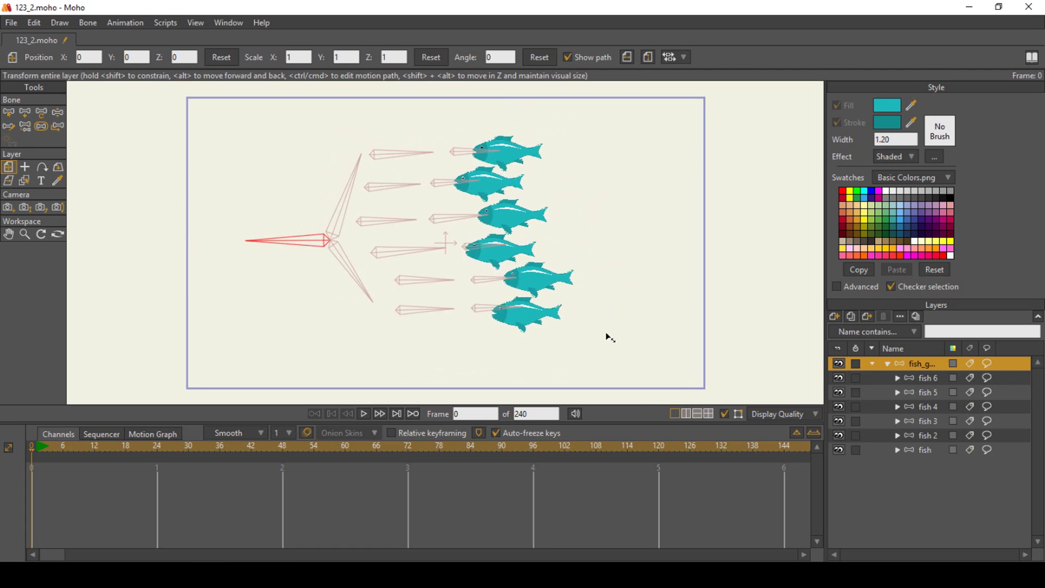
Bind each of the six fish layers to its own rear bone in the group's skeleton
{"action": "left_click", "coordinate": [924, 450]}
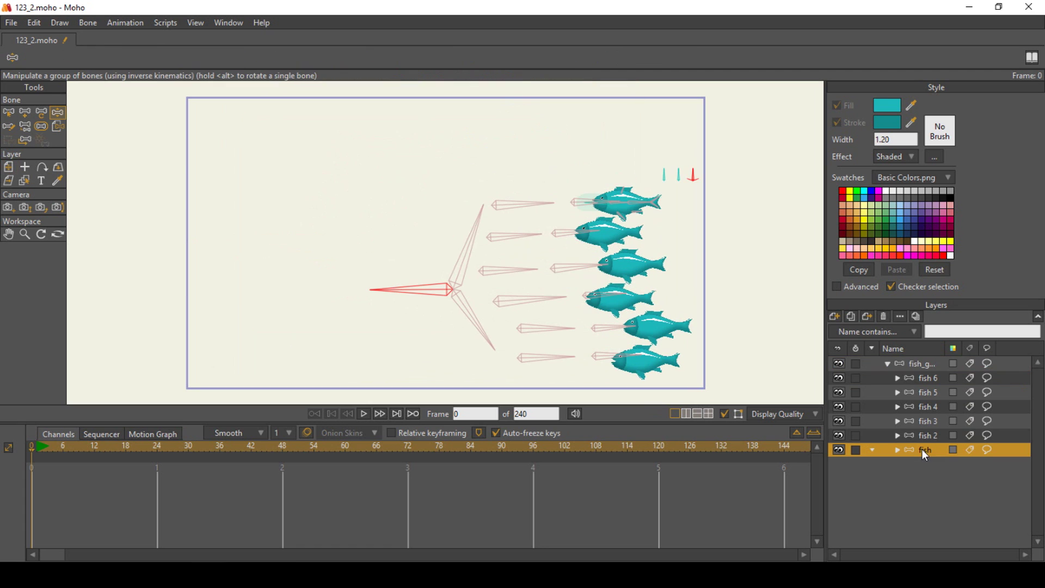
{"action": "left_click", "coordinate": [59, 127]}
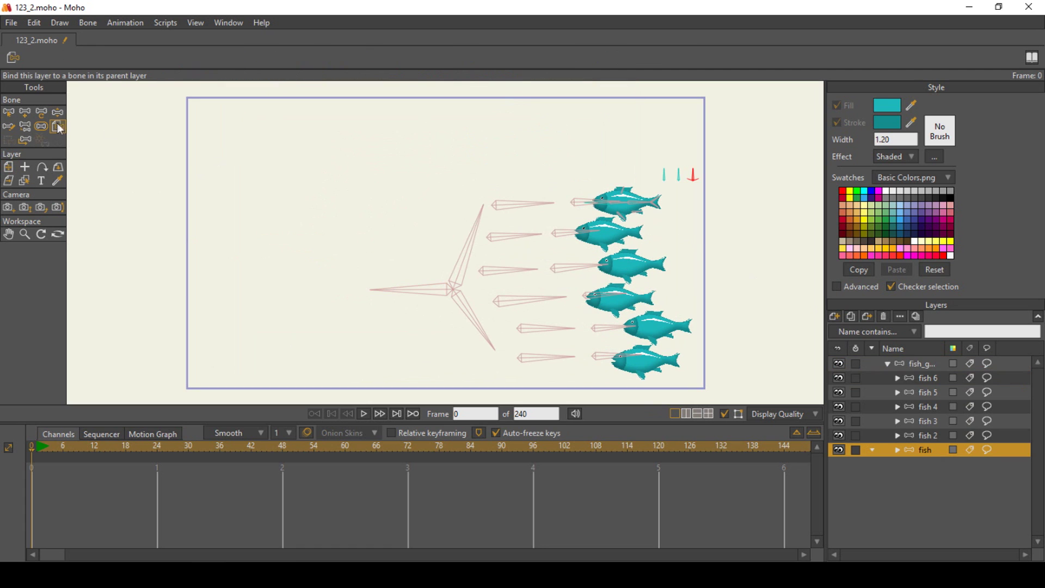
{"action": "left_click", "coordinate": [580, 204]}
{"action": "left_click", "coordinate": [918, 435]}
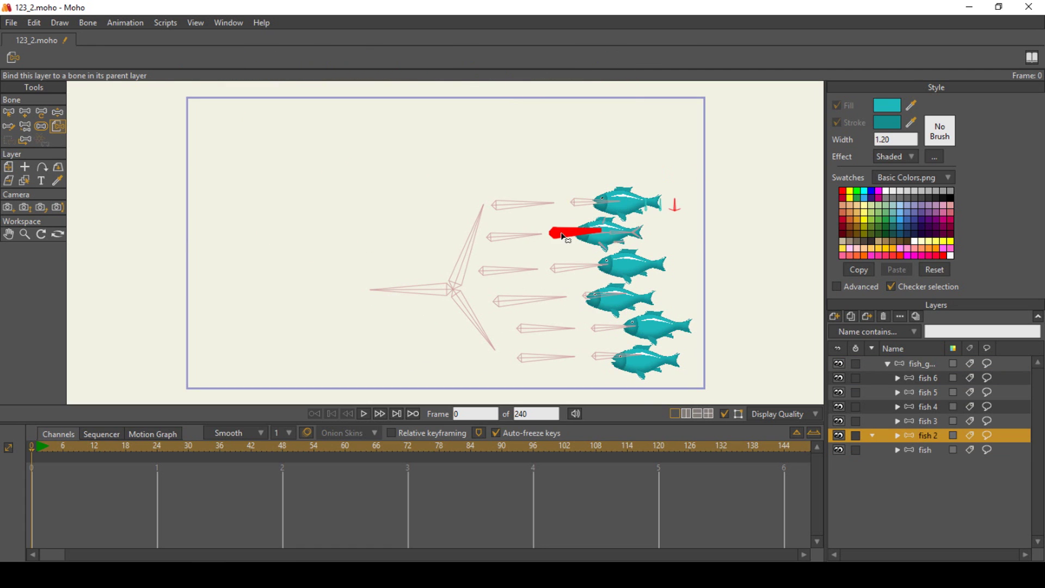
{"action": "left_click", "coordinate": [930, 421]}
{"action": "left_click", "coordinate": [919, 409]}
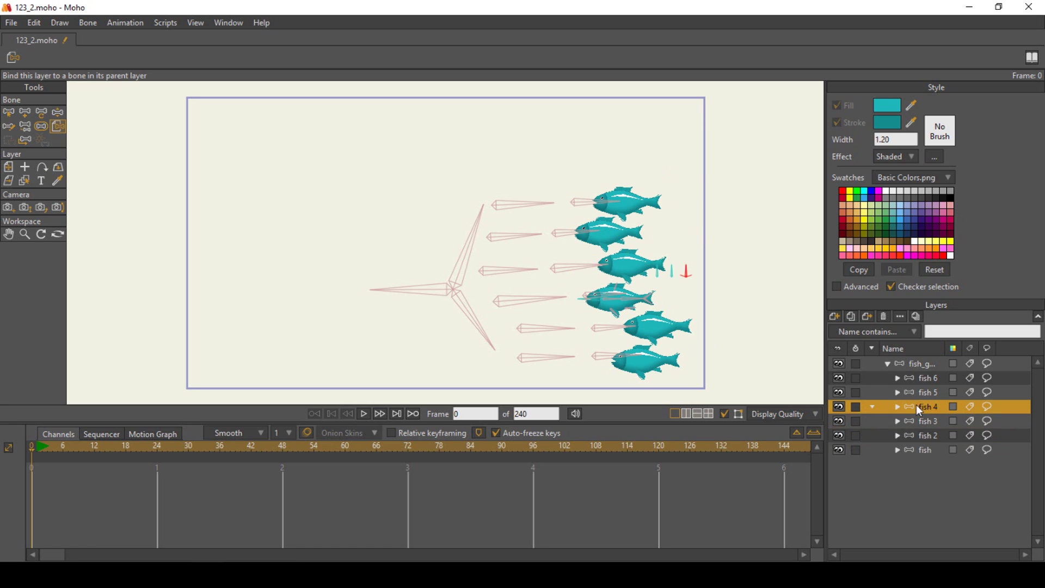
{"action": "left_click", "coordinate": [887, 393]}
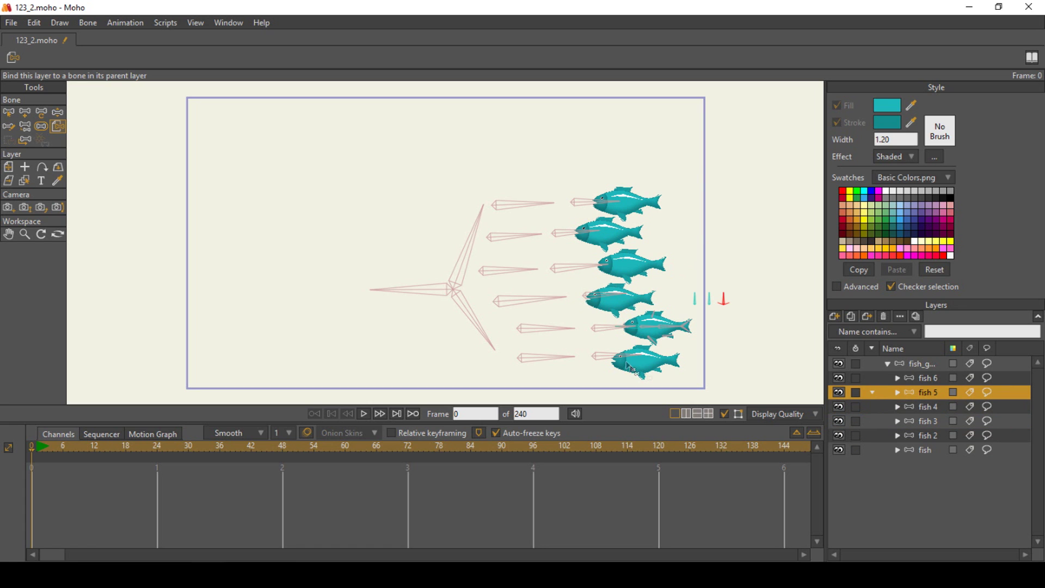
{"action": "left_click", "coordinate": [920, 378]}
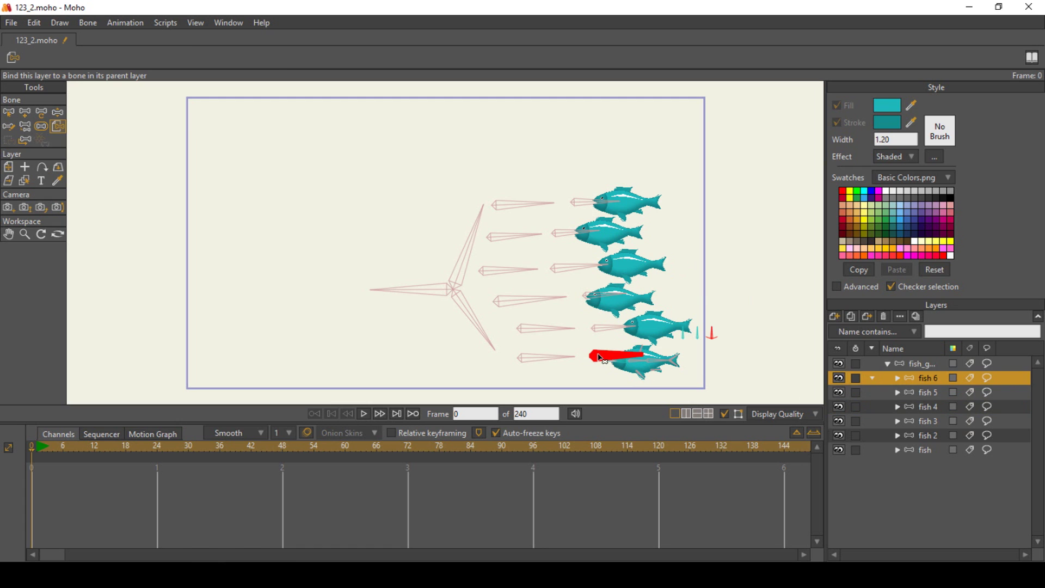
Animate the fish group swimming left by moving its root bone at frames 12, 36, 61 and 85
{"action": "left_click", "coordinate": [916, 365]}
{"action": "left_click", "coordinate": [64, 446]}
{"action": "left_click", "coordinate": [94, 446]}
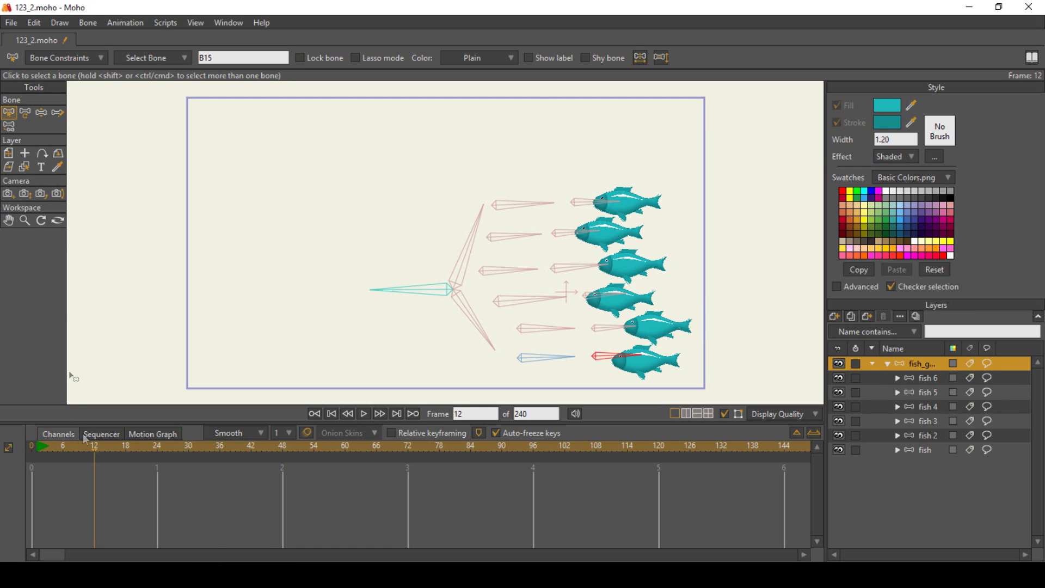
{"action": "left_click", "coordinate": [41, 113]}
{"action": "left_click", "coordinate": [412, 292]}
{"action": "left_click_drag", "start_coordinate": [411, 293], "coordinate": [335, 265]}
{"action": "left_click_drag", "start_coordinate": [231, 457], "coordinate": [220, 462]}
{"action": "left_click_drag", "start_coordinate": [333, 283], "coordinate": [94, 245]}
{"action": "left_click", "coordinate": [355, 454]}
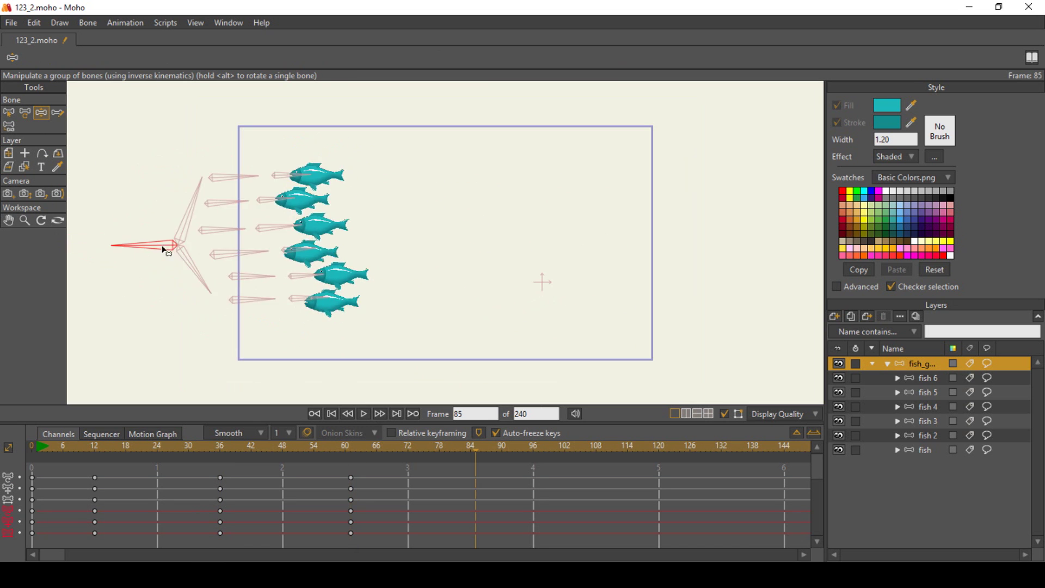
{"action": "left_click_drag", "start_coordinate": [164, 250], "coordinate": [25, 291]}
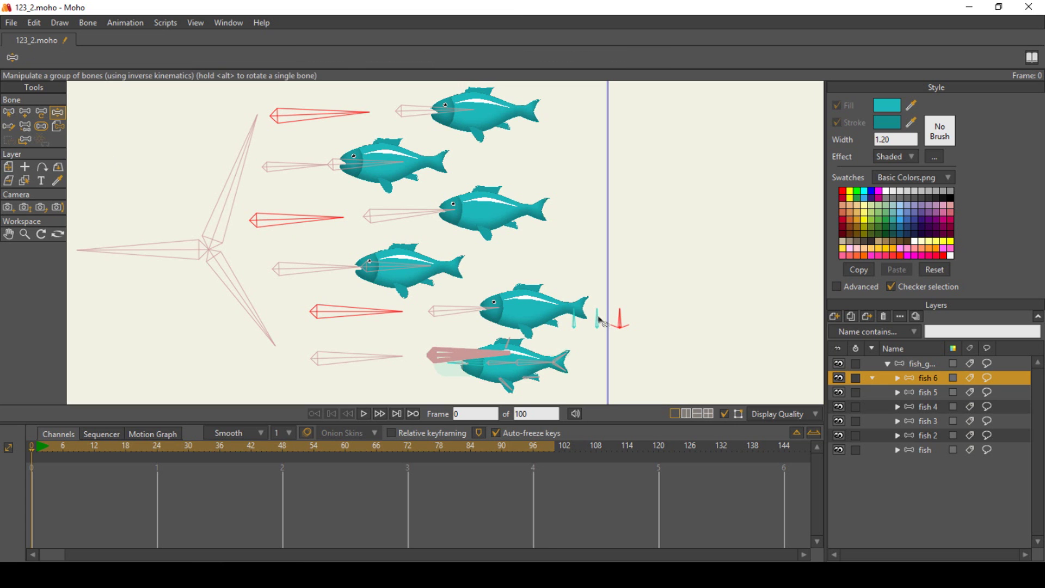
At frame 0, rotate the fish colour control bones to make fish 6 green, fish 5 yellow, fish 3 blue and fish 2 purple
{"action": "left_click_drag", "start_coordinate": [598, 315], "coordinate": [602, 314]}
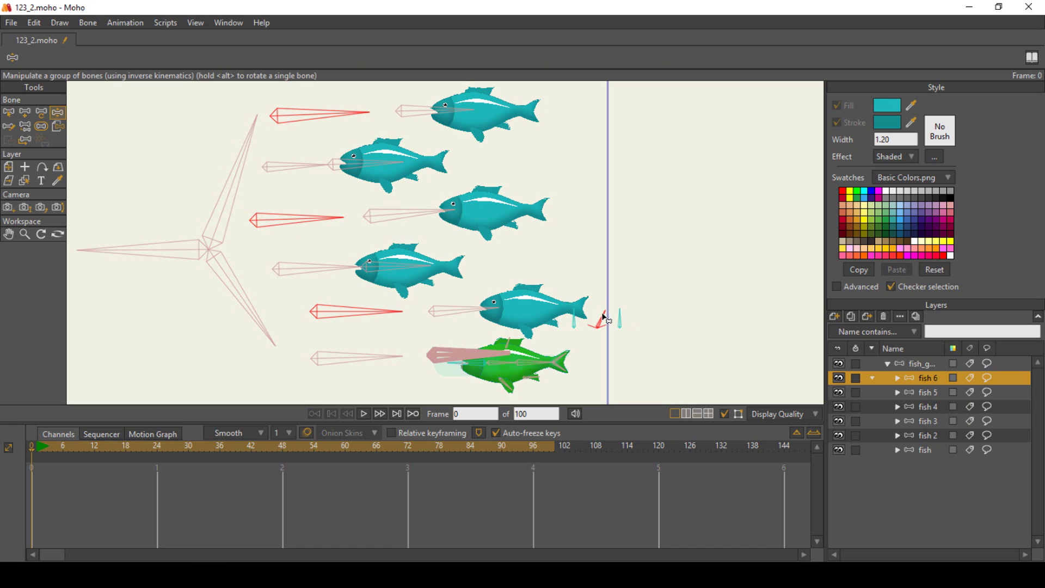
{"action": "left_click", "coordinate": [917, 392]}
{"action": "left_click_drag", "start_coordinate": [615, 262], "coordinate": [635, 268]}
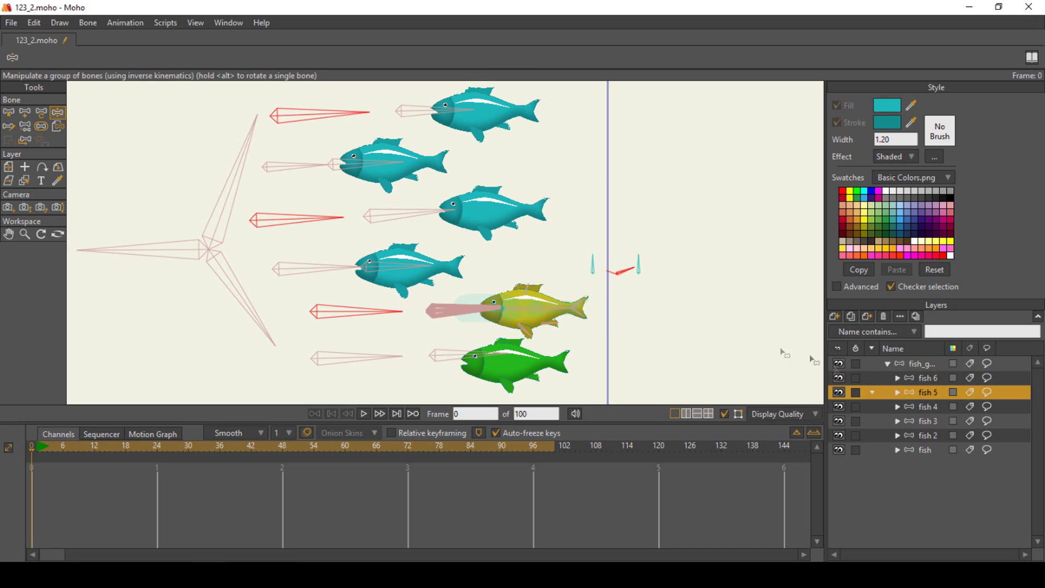
{"action": "left_click", "coordinate": [925, 421]}
{"action": "left_click_drag", "start_coordinate": [576, 169], "coordinate": [570, 170]}
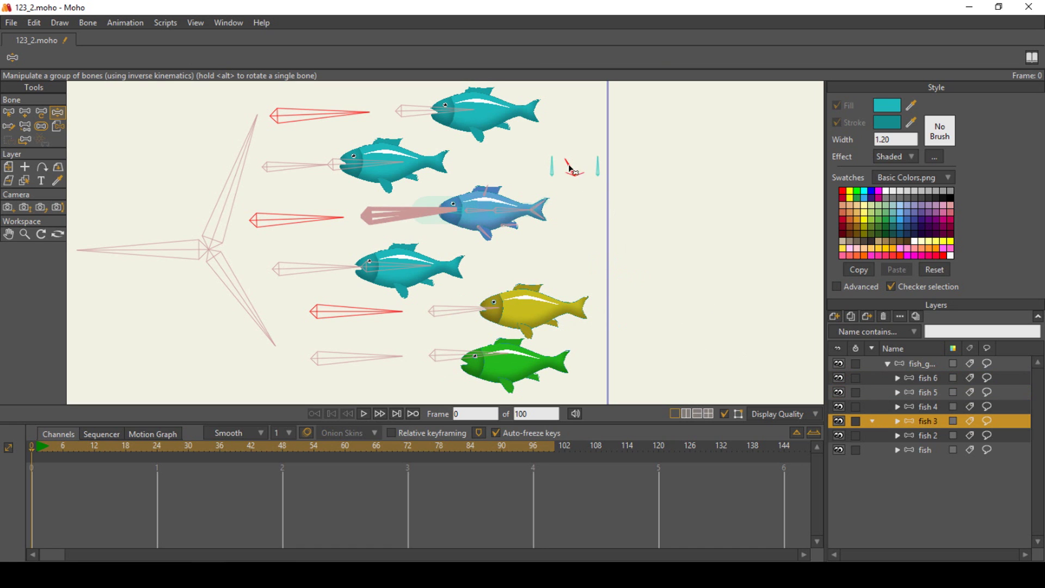
{"action": "left_click", "coordinate": [910, 439]}
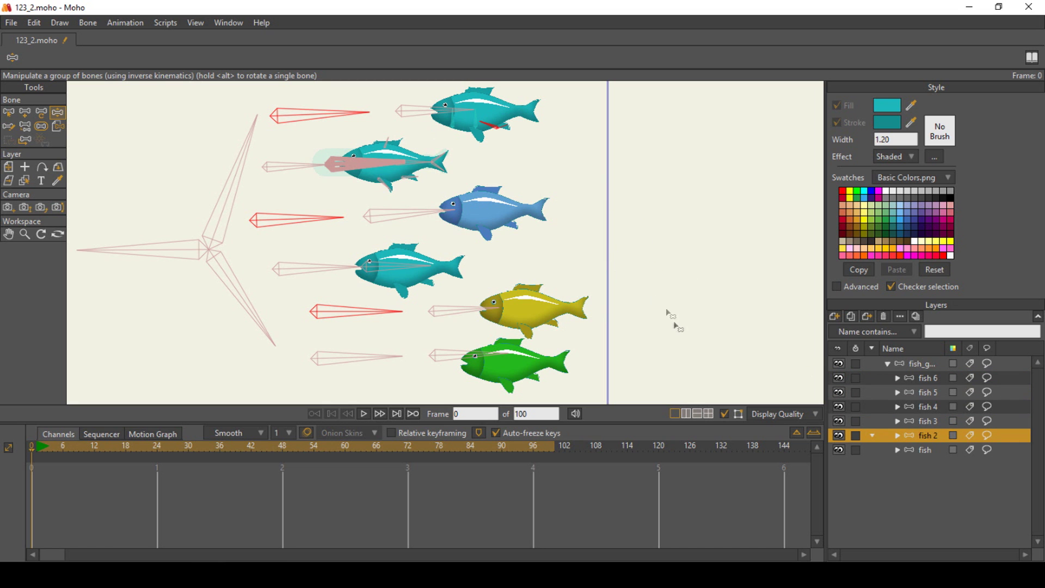
{"action": "left_click_drag", "start_coordinate": [480, 117], "coordinate": [419, 156]}
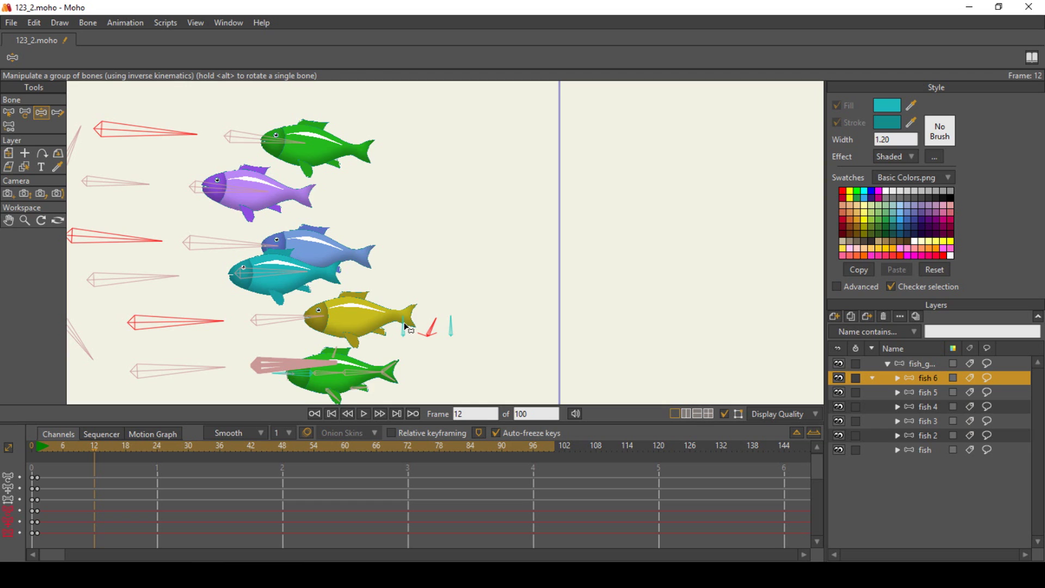
At frame 12, lengthen fish 6 with its length control bone and vary the body shapes of fish 5 and fish 4
{"action": "left_click_drag", "start_coordinate": [429, 333], "coordinate": [435, 346]}
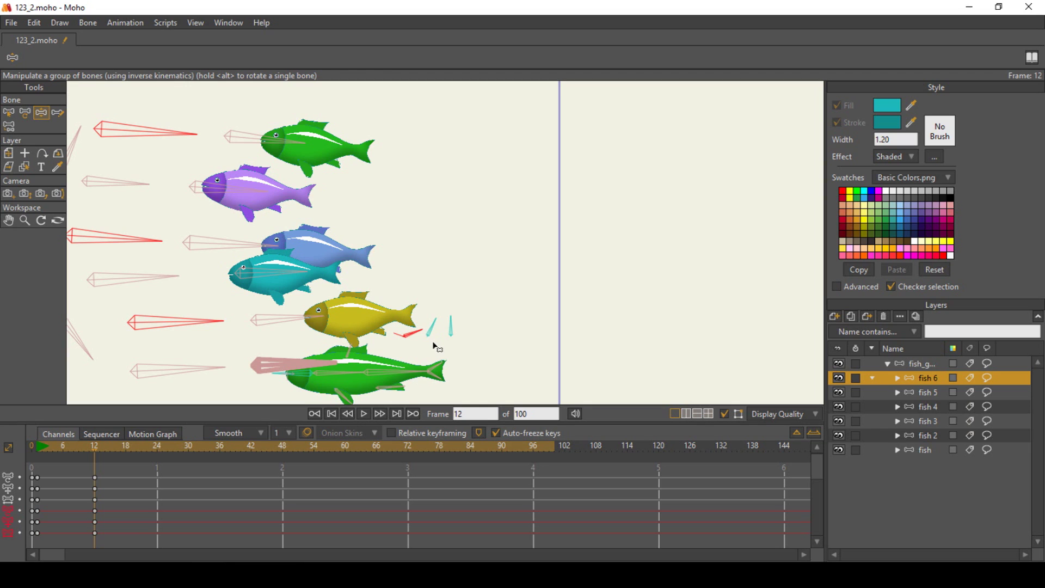
{"action": "left_click", "coordinate": [924, 393]}
{"action": "key", "text": "Down"}
{"action": "key", "text": "Down"}
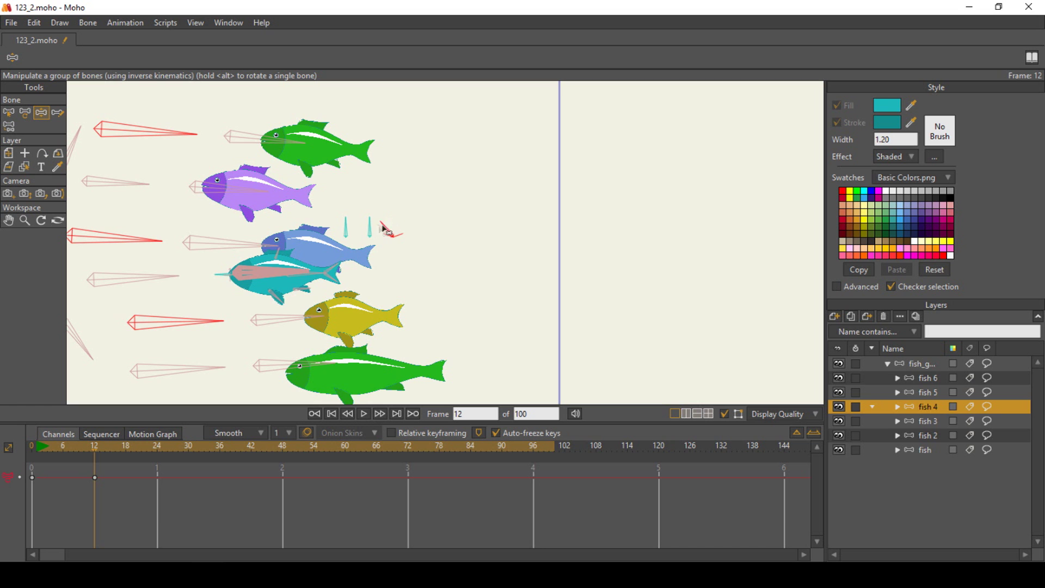